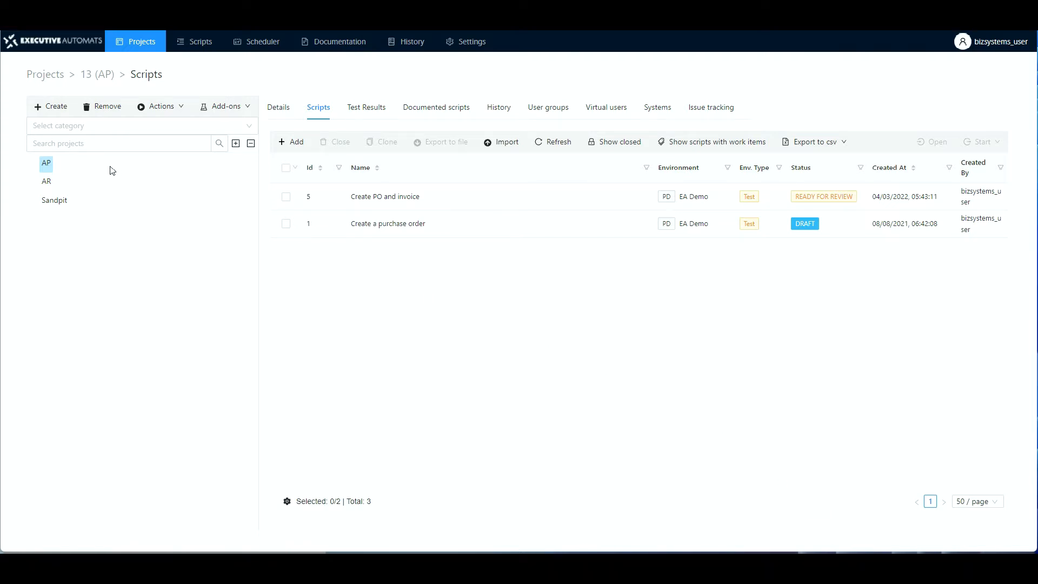
Create the draft script 'Create new vendor' with Show overlay hint enabled and open its steps.
click(325, 110)
click(294, 142)
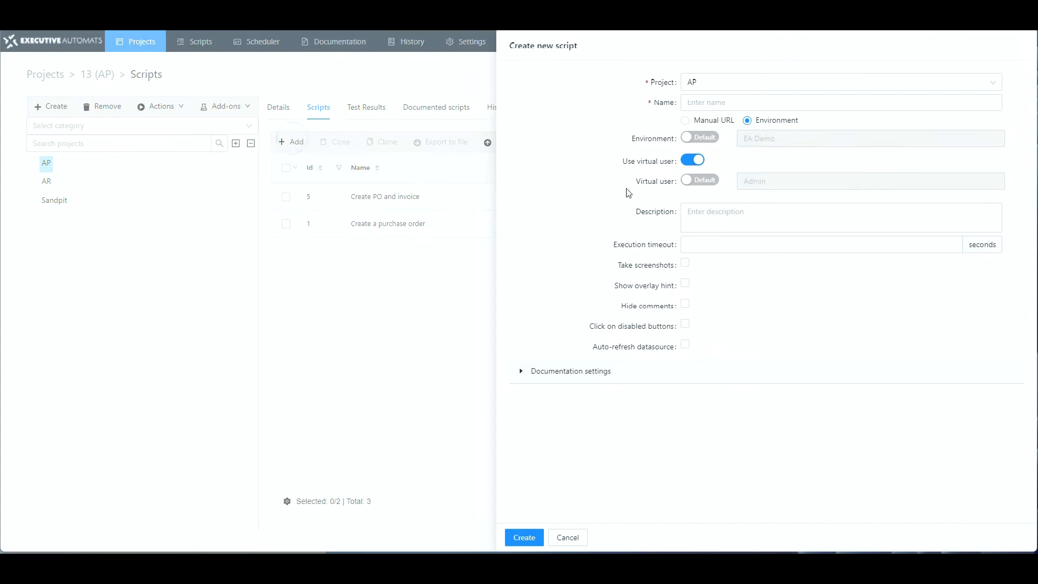
click(702, 102)
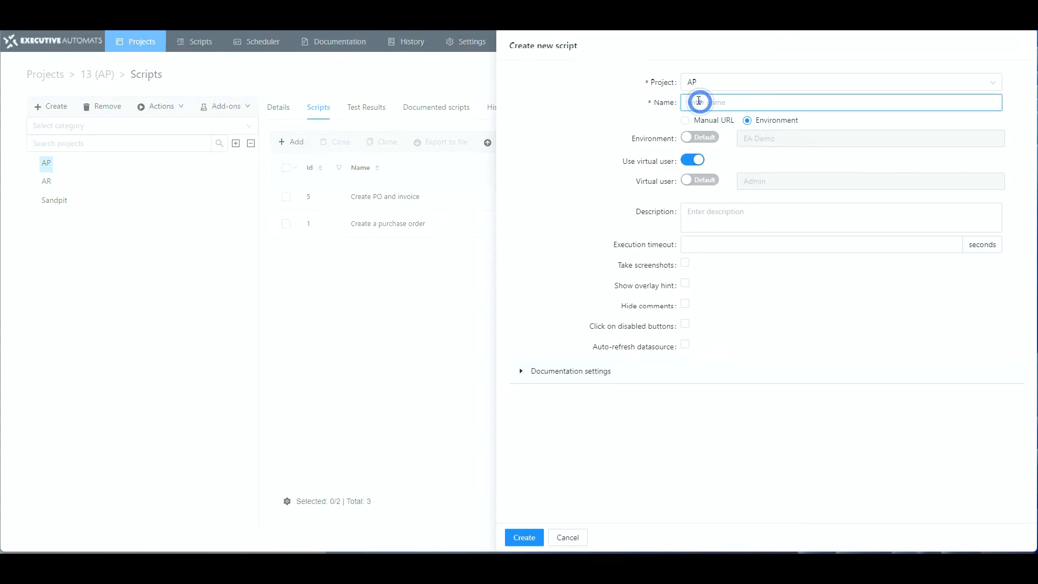
text(Create new vendor)
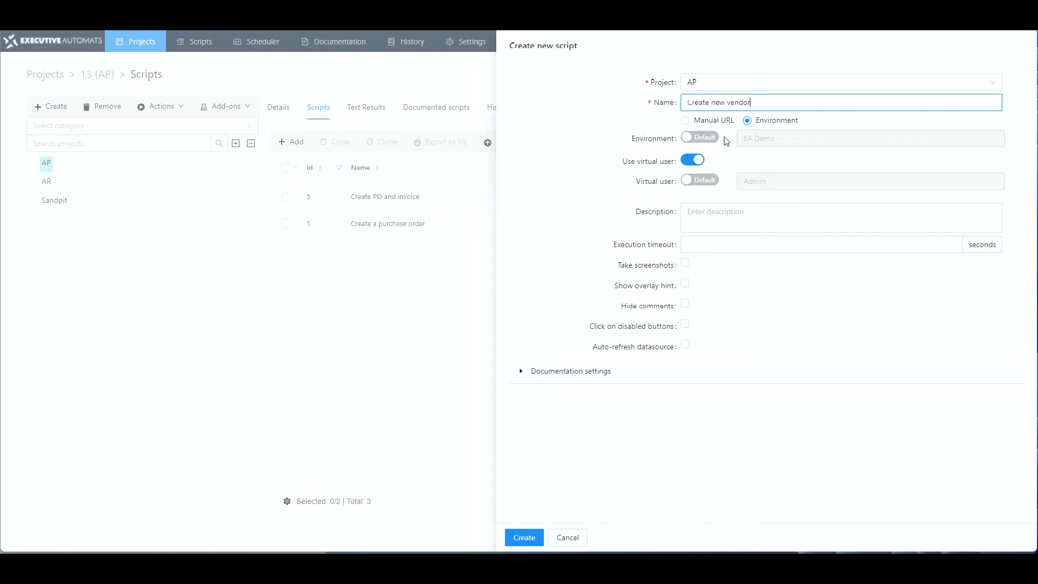
click(684, 284)
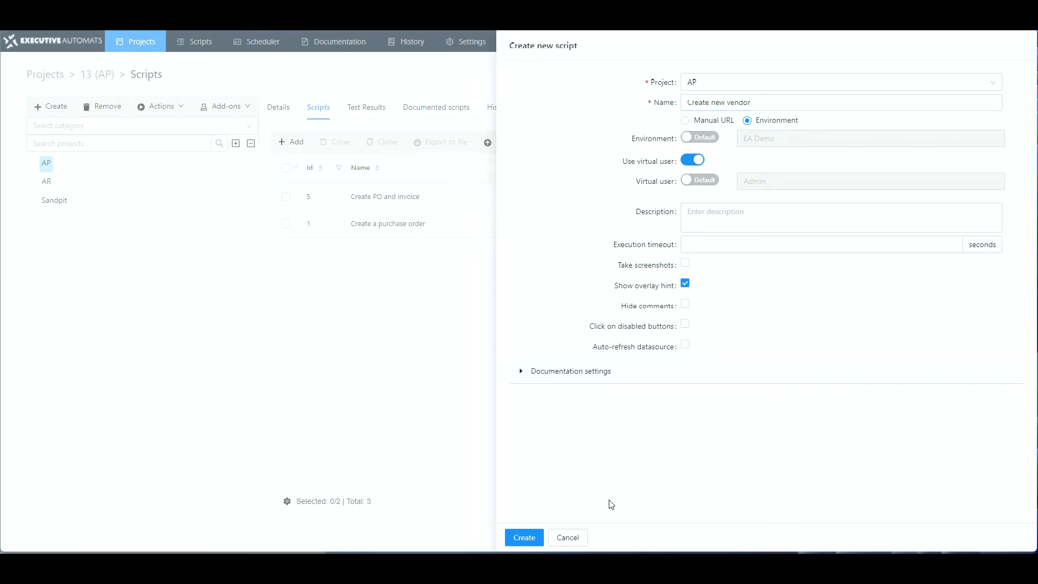
click(535, 537)
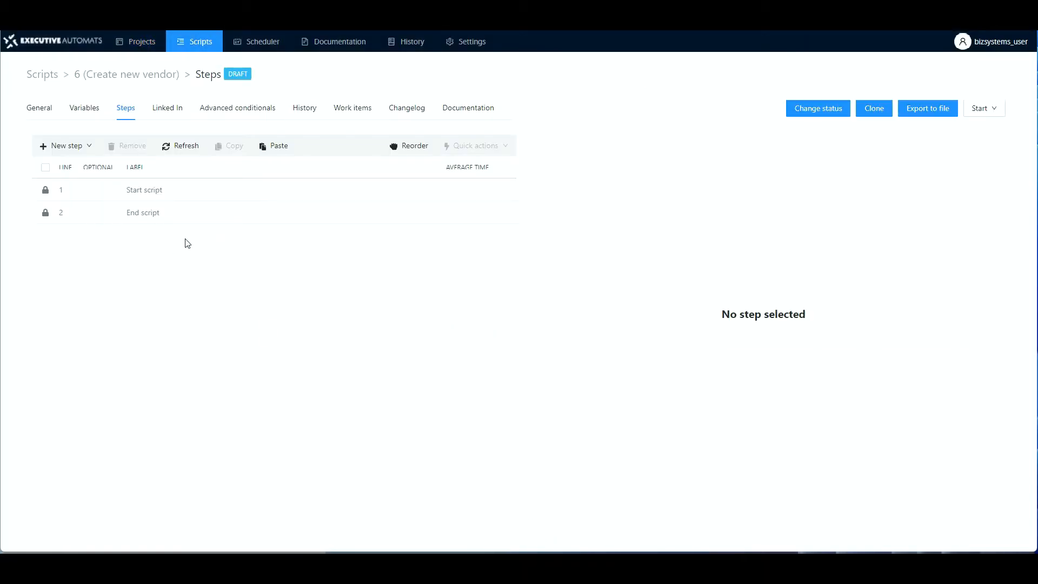
Start an Advanced recording session in the current window, with the step list on the left side.
click(996, 113)
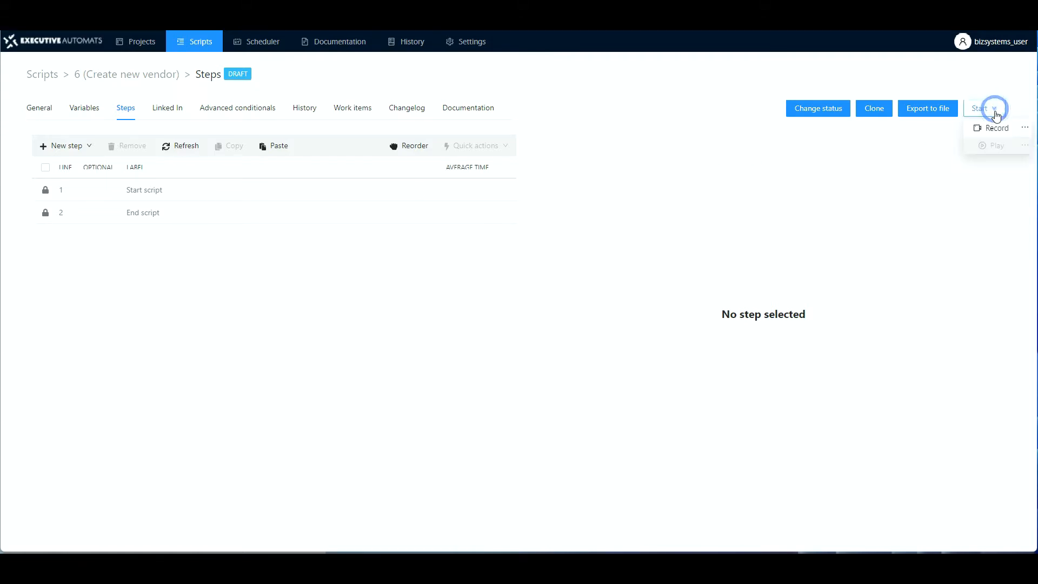
click(1024, 129)
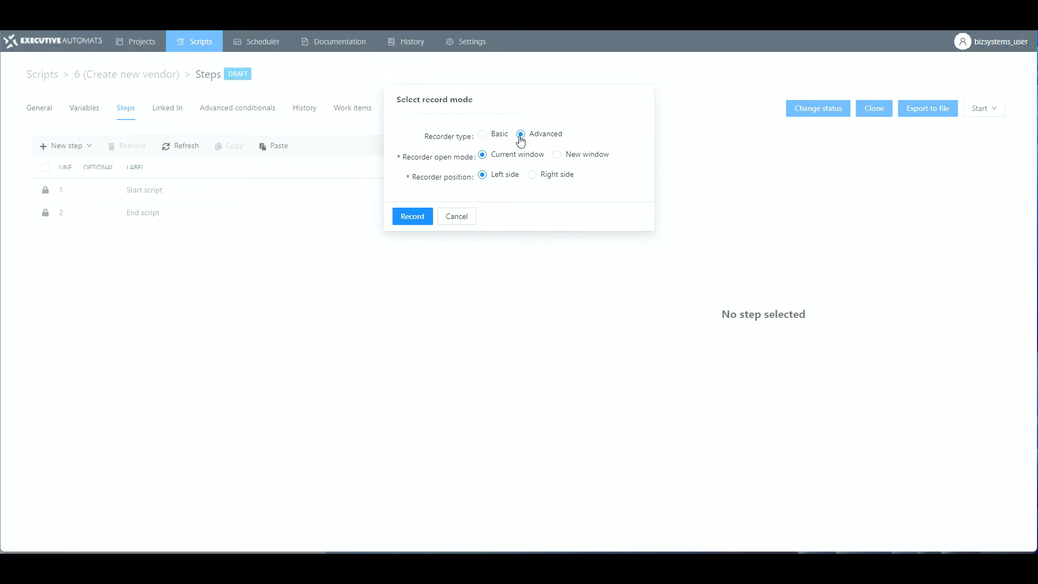
click(412, 216)
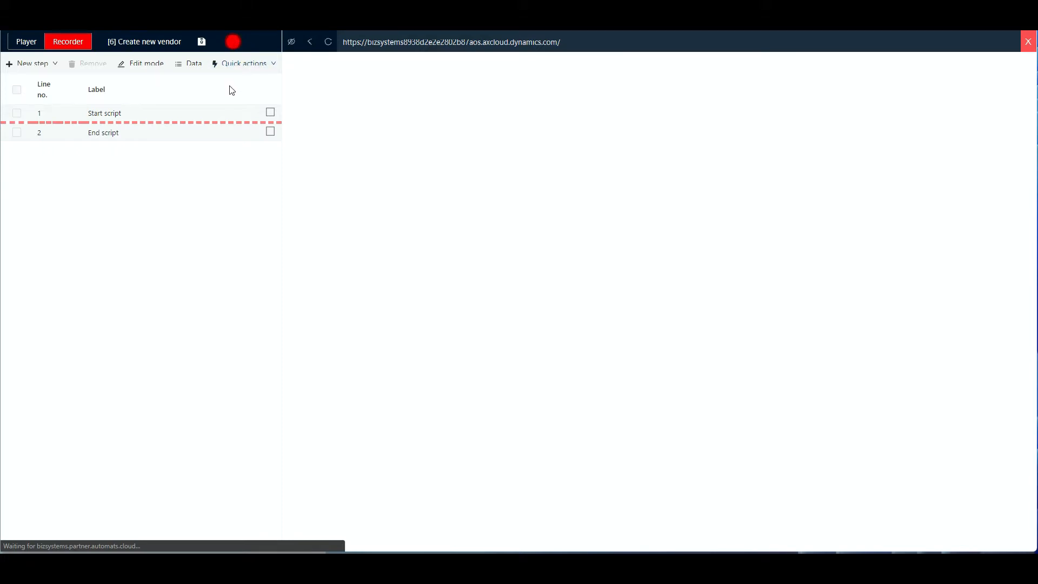
Start capturing, navigate to Accounts payable > Vendors > All vendors, and begin a new vendor.
click(233, 44)
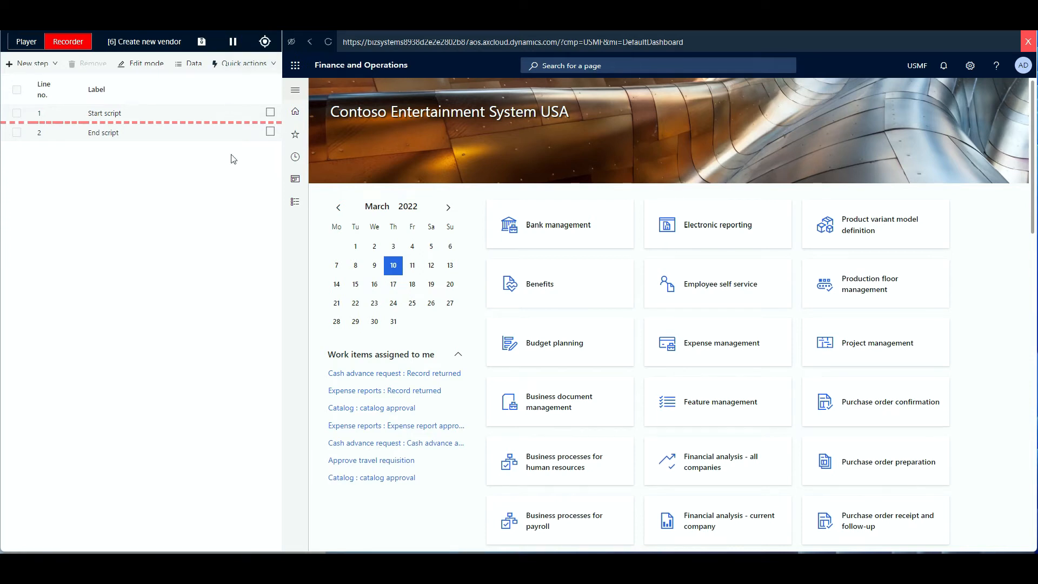
click(295, 209)
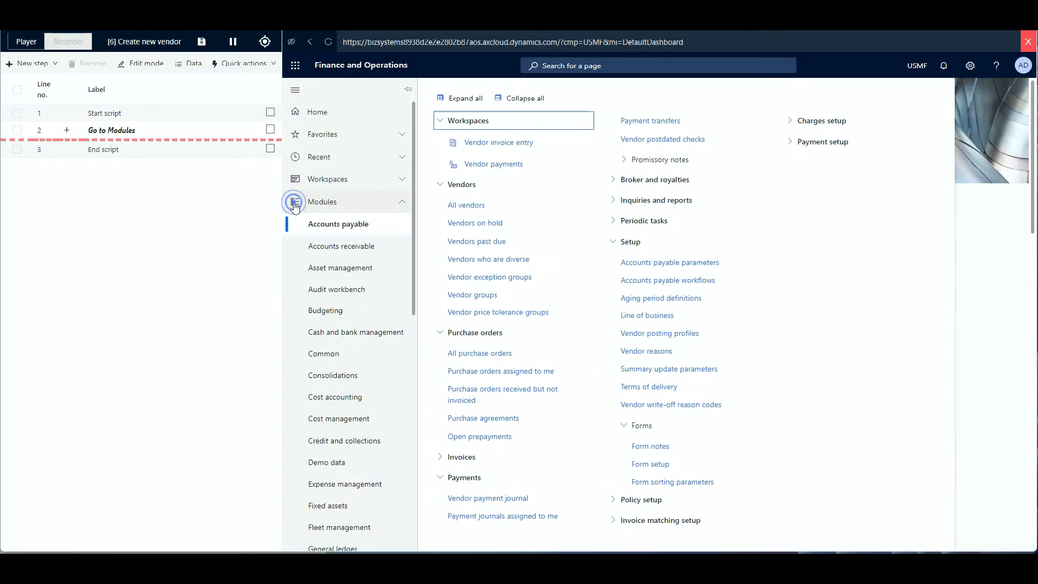
click(462, 206)
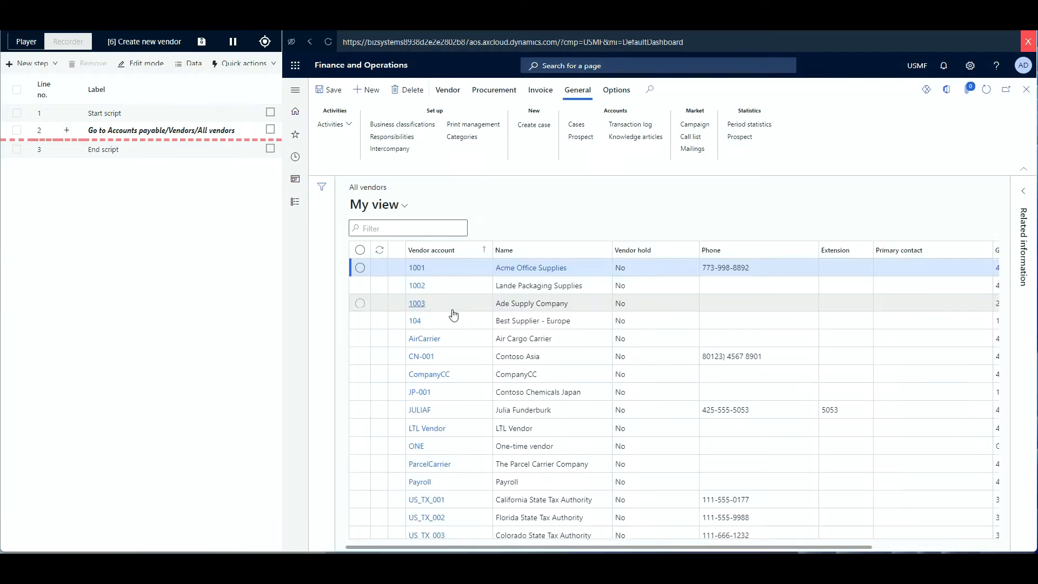
click(365, 93)
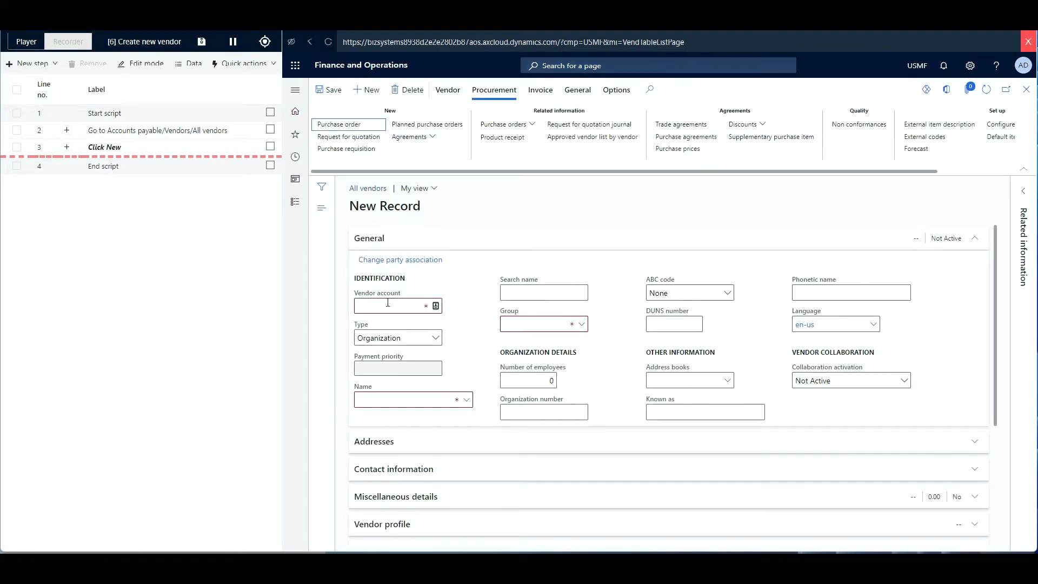
Enter Test 100 as the vendor account and the name, and choose vendor group 10.
click(370, 305)
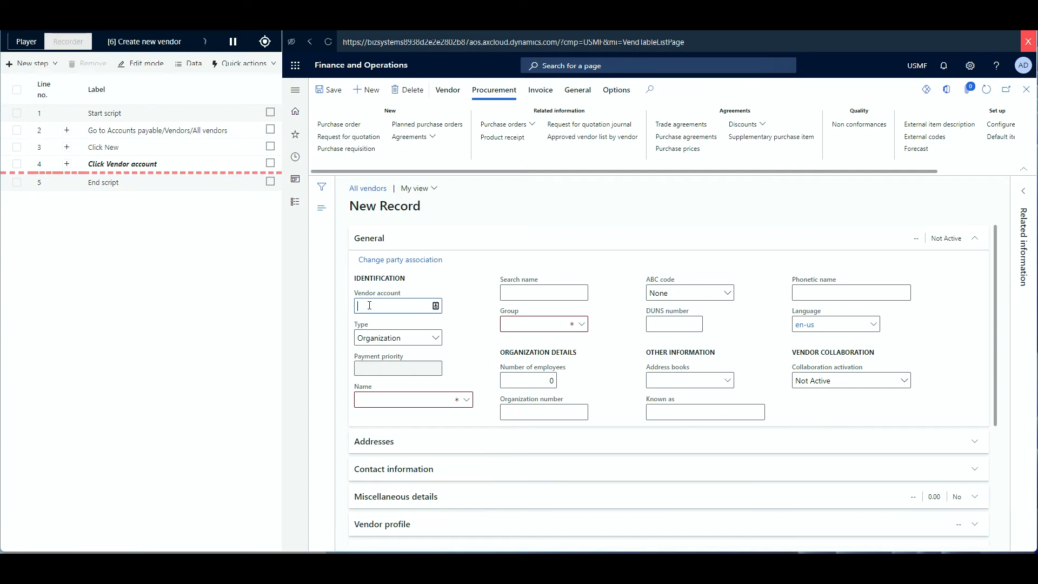
text(Test)
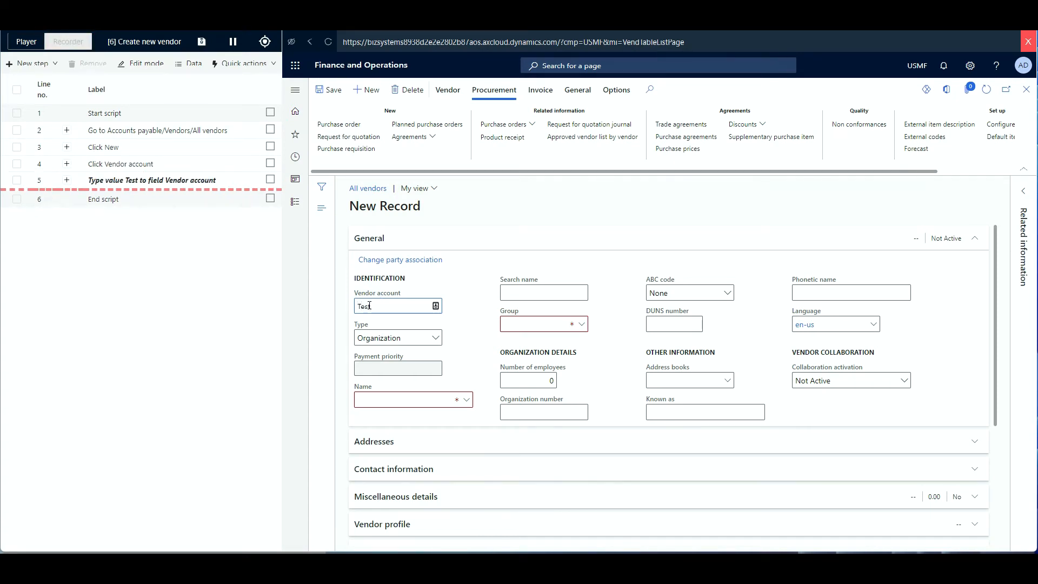
text( 100)
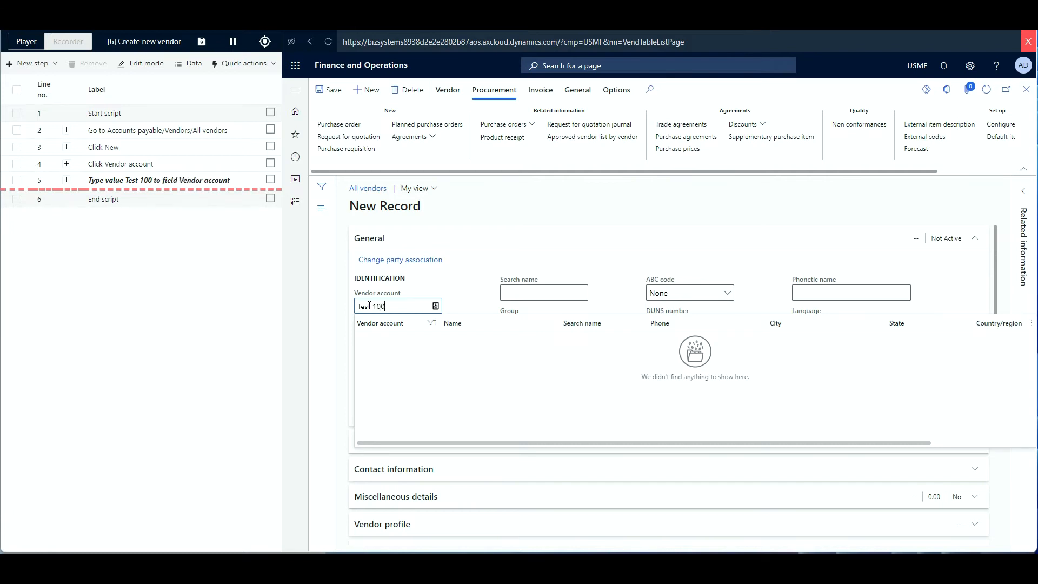
click(463, 311)
click(381, 399)
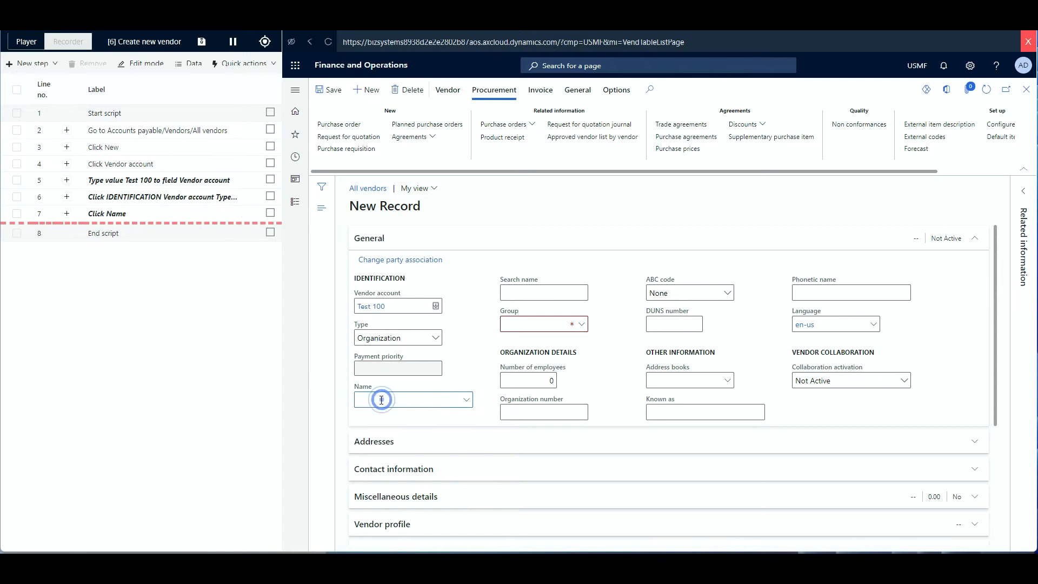
text(Test 100)
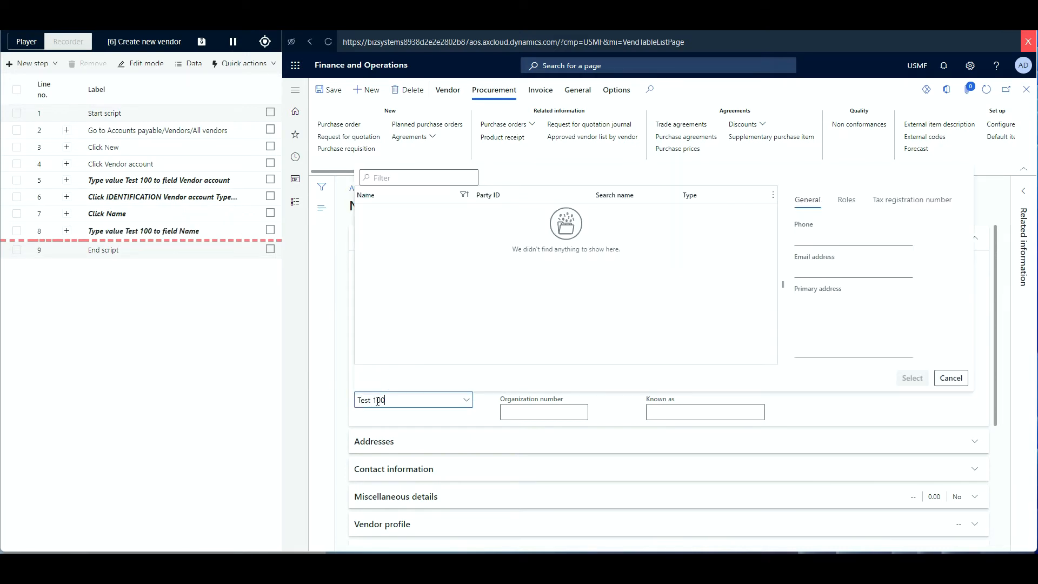
click(484, 419)
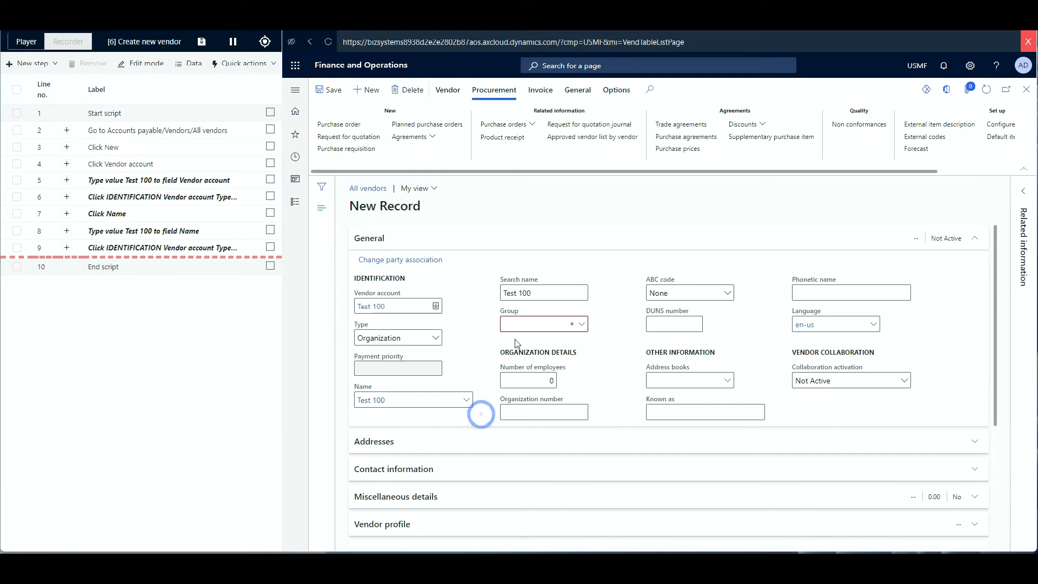
click(581, 325)
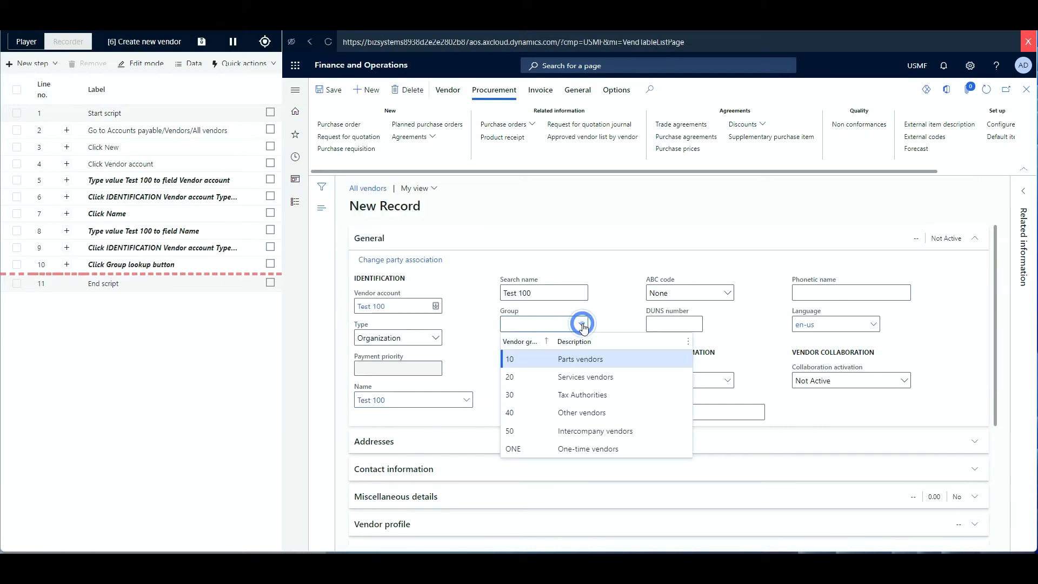
click(531, 359)
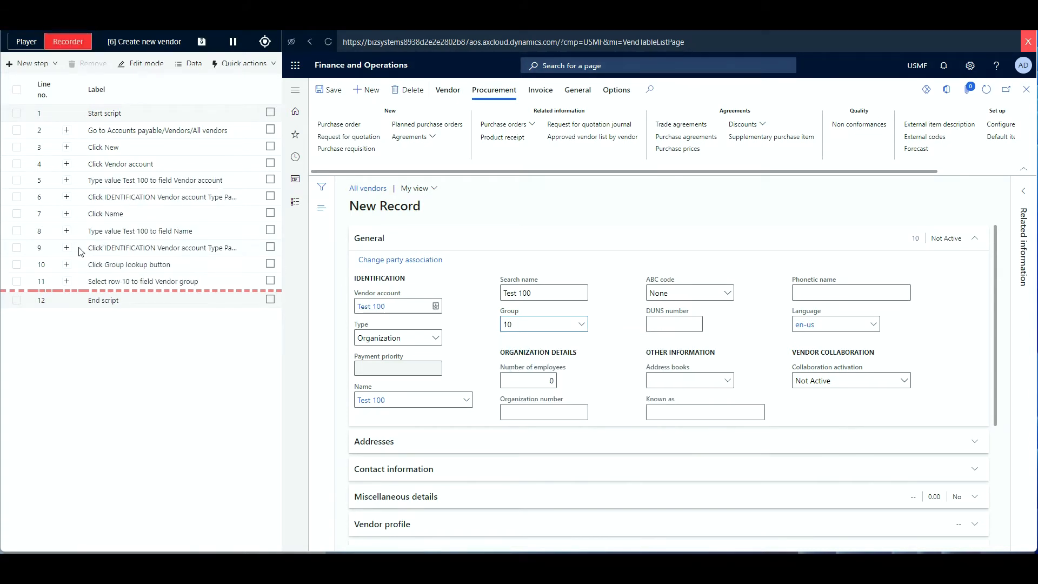
Delete recorded steps 6 and 9 from the script.
click(16, 247)
click(17, 197)
click(79, 66)
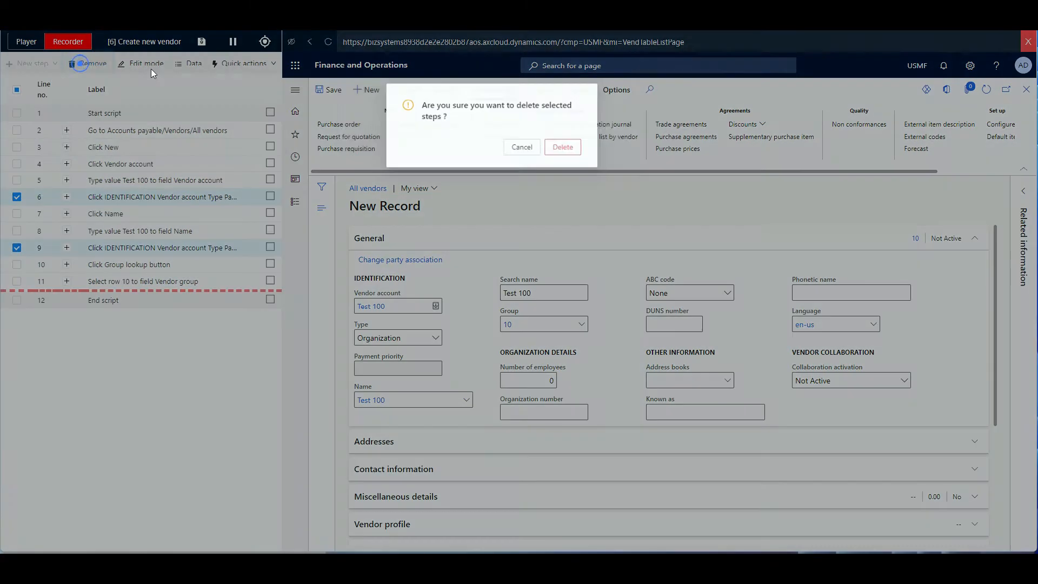
click(591, 154)
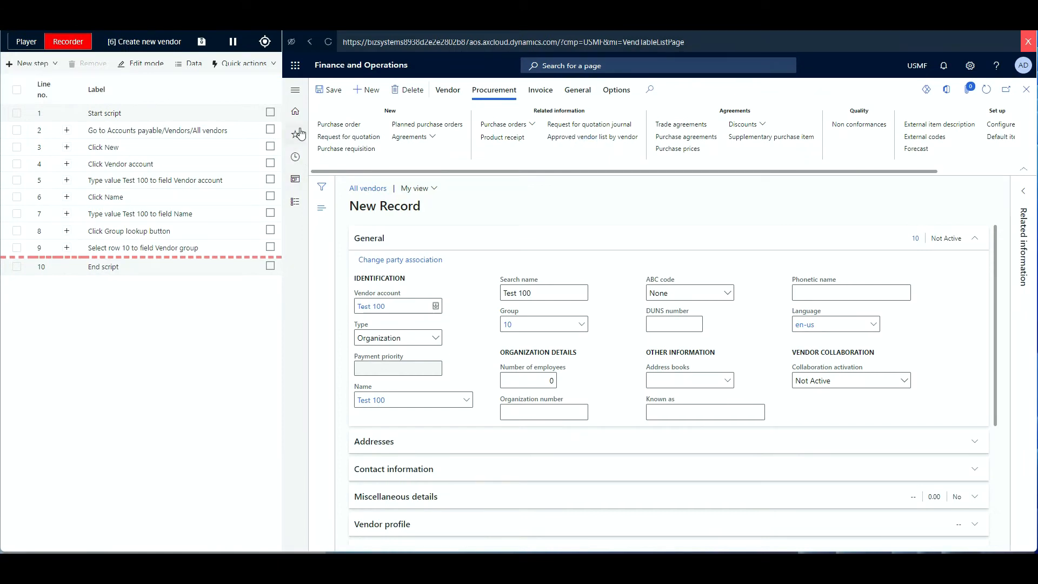
Add a Get value Vendor ID inspect step on Vendor account, storing it in variable VENDID.
click(265, 43)
click(373, 307)
click(498, 138)
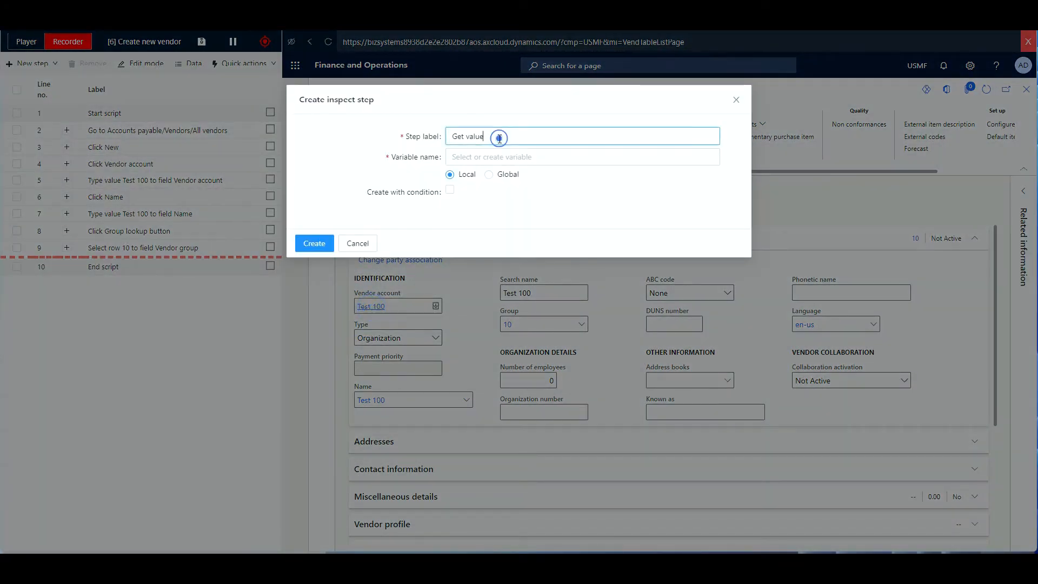
text(Vendor ID)
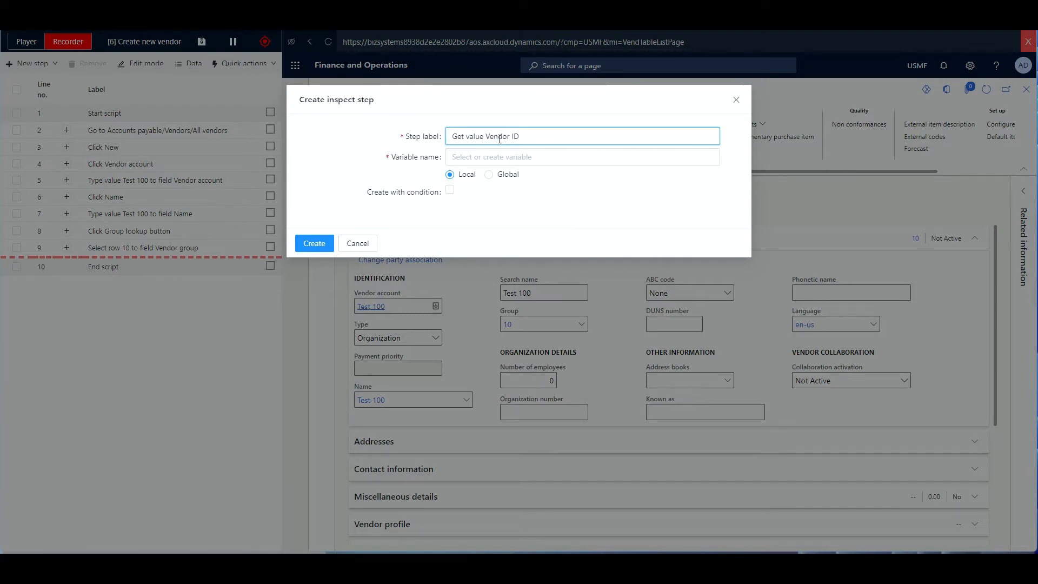
click(474, 156)
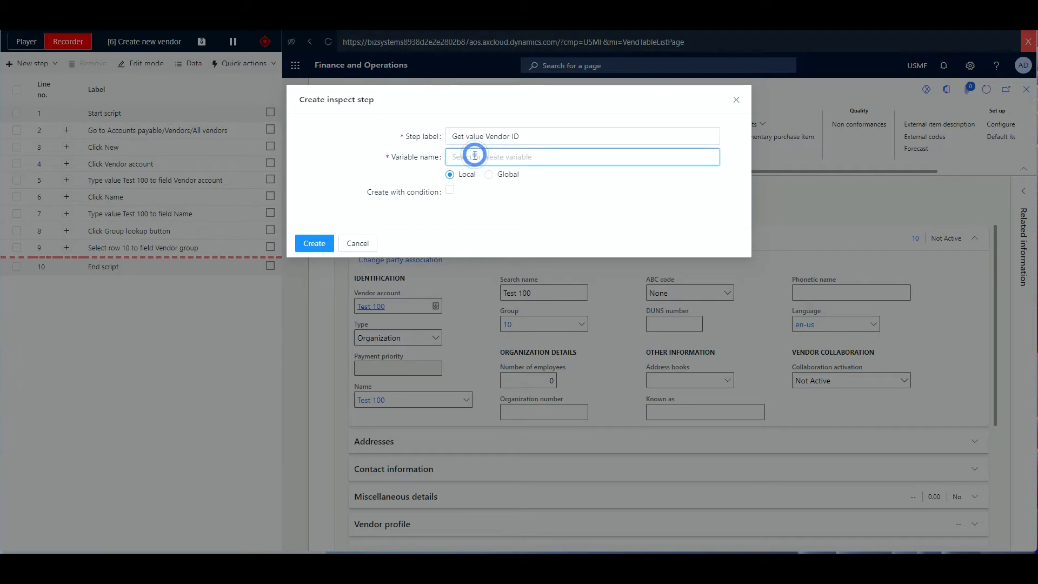
text(VEN)
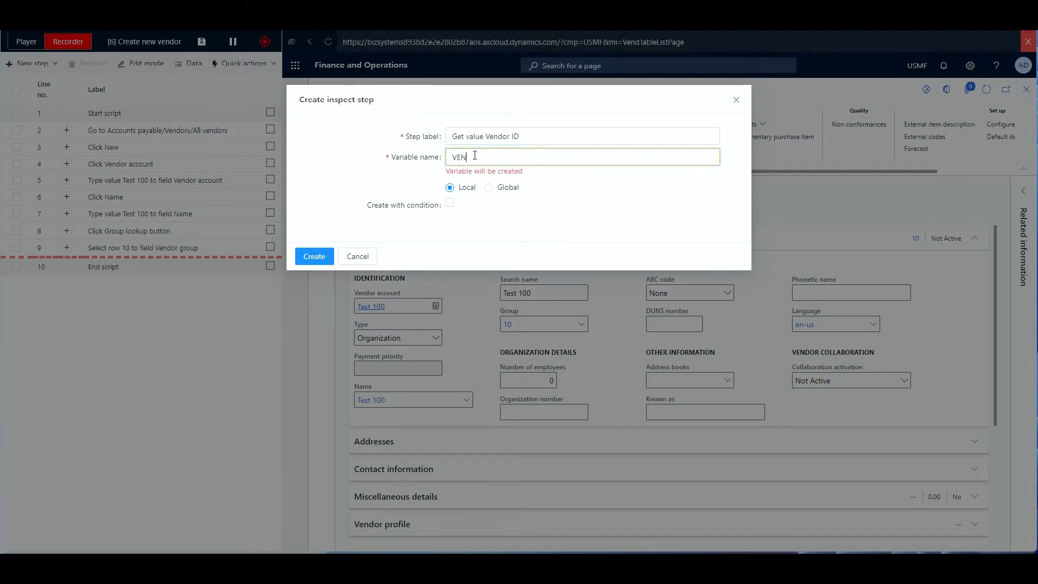
text(DID)
click(319, 254)
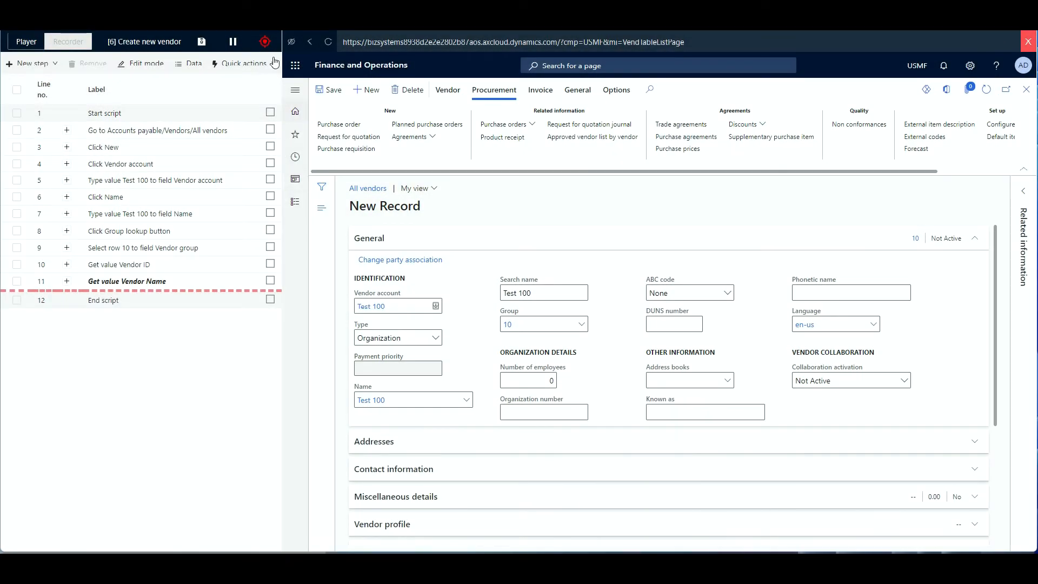
click(264, 42)
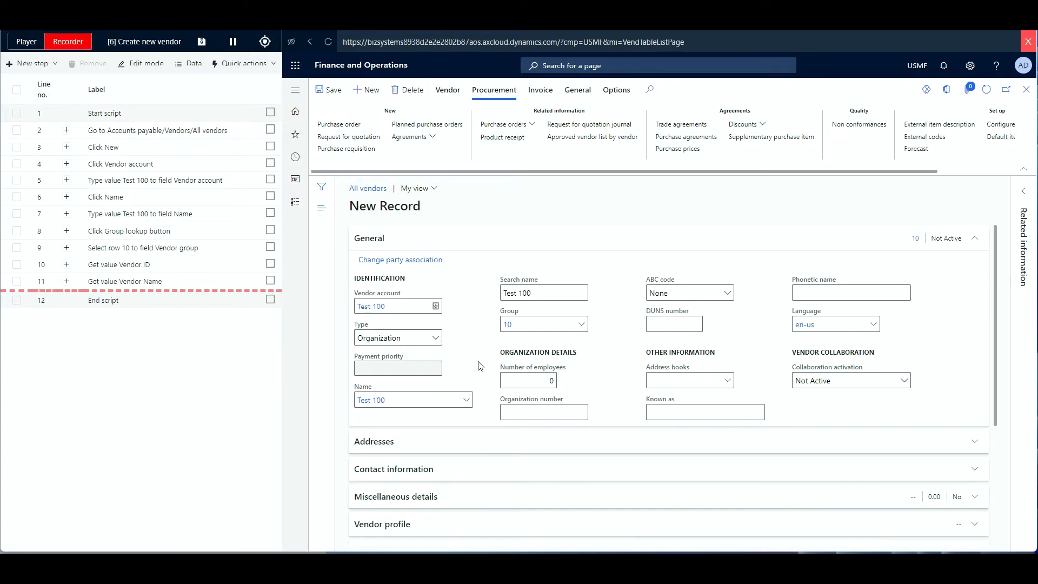
Add a vendor address named Accounts at 1 High Street with postal code London EC1A.
click(527, 446)
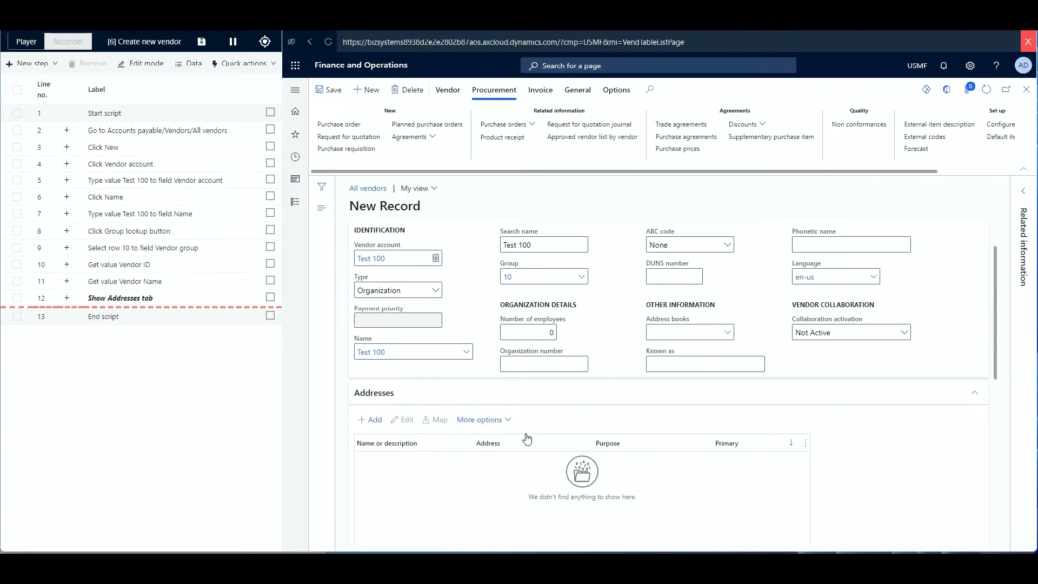
click(370, 322)
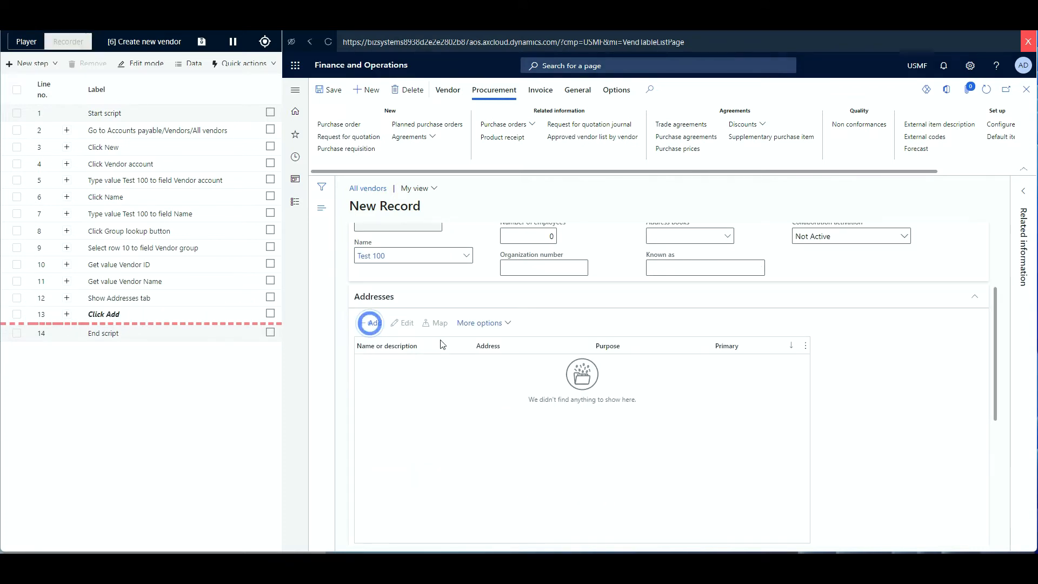
click(869, 148)
text(A)
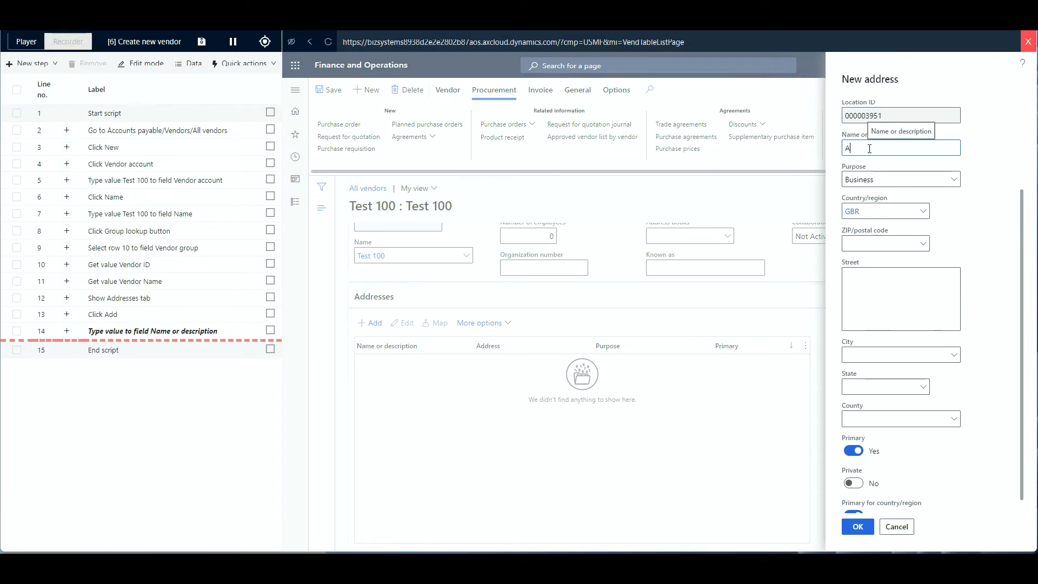
text(ccounts)
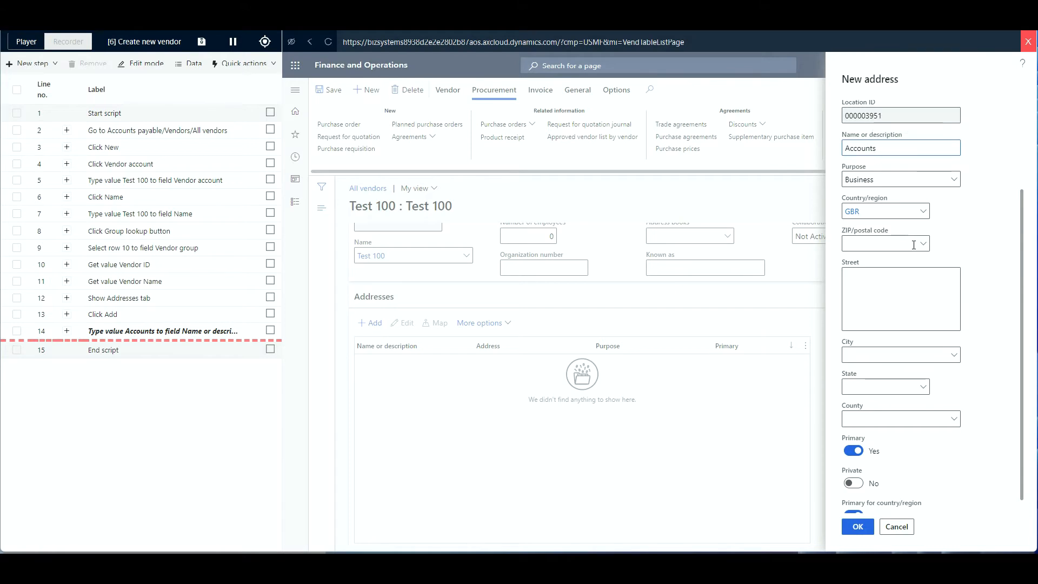
click(923, 243)
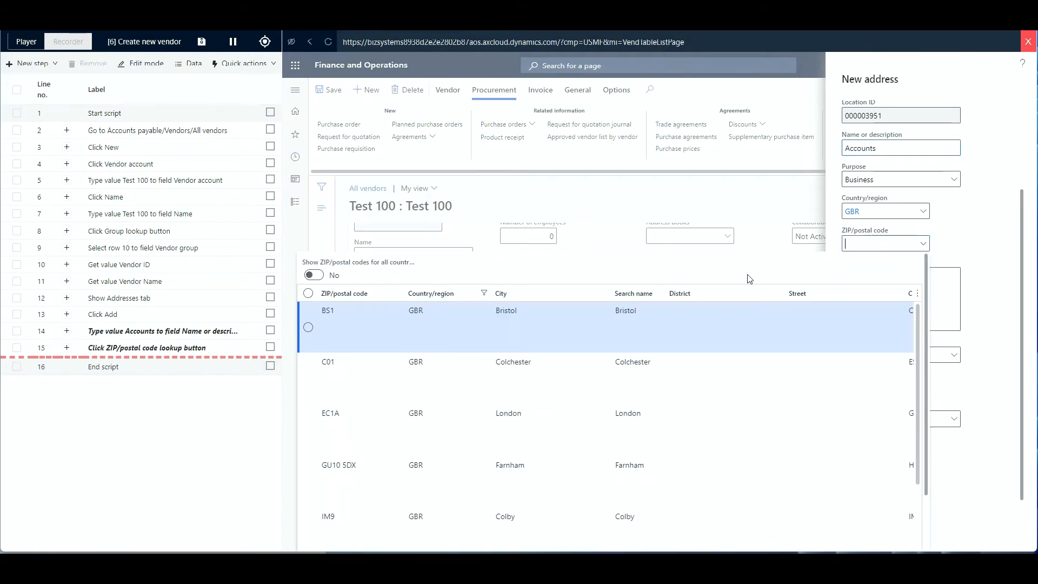
click(395, 421)
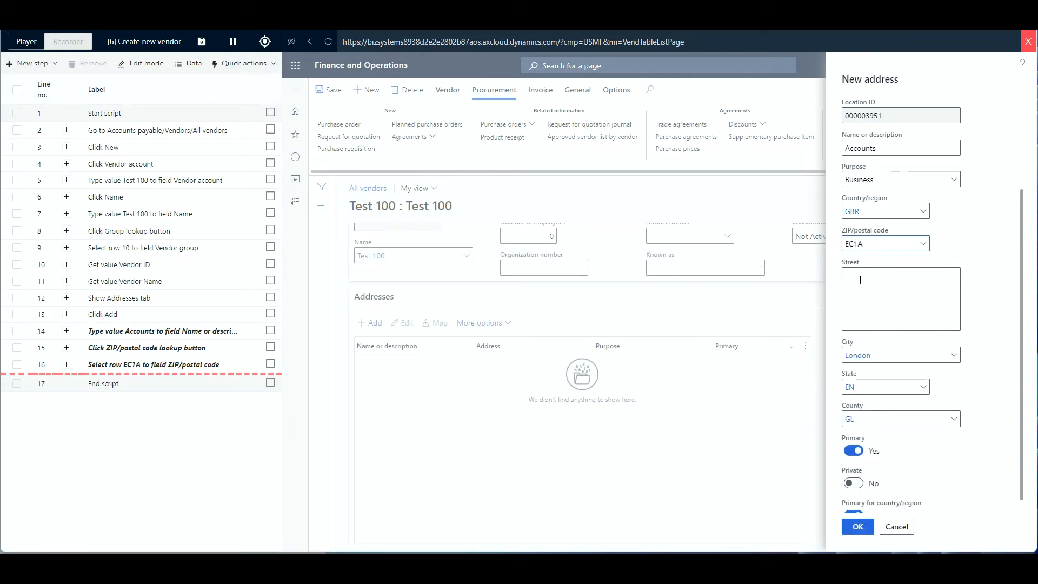
click(860, 280)
text(1 High Street)
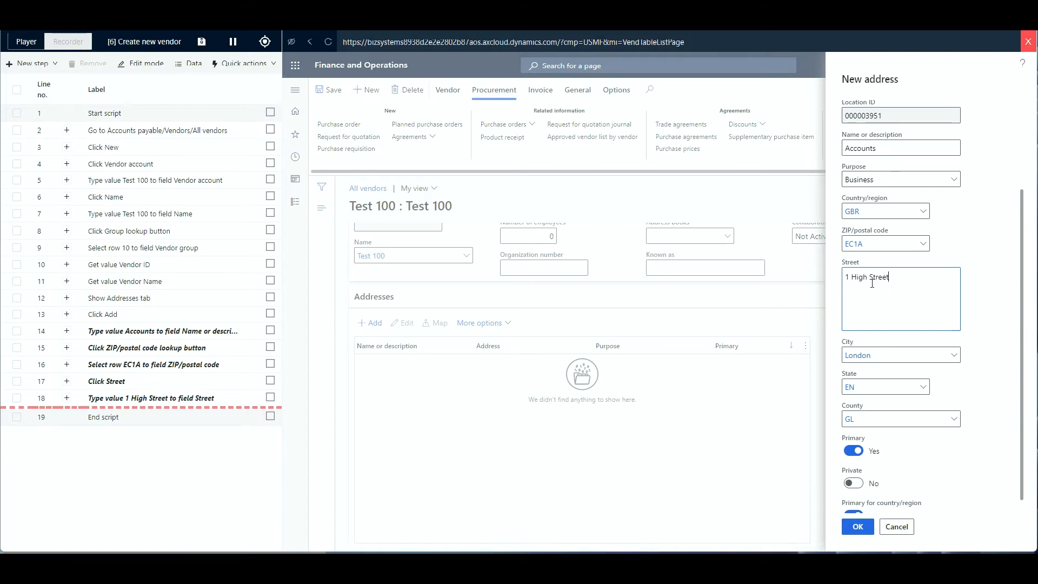
click(871, 530)
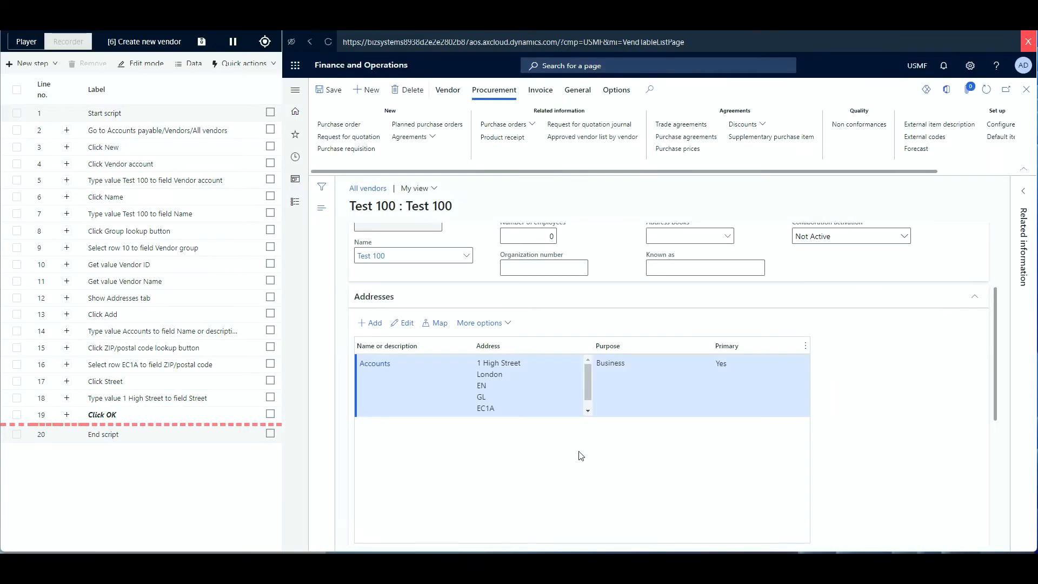
scroll(680, 428, down, 5)
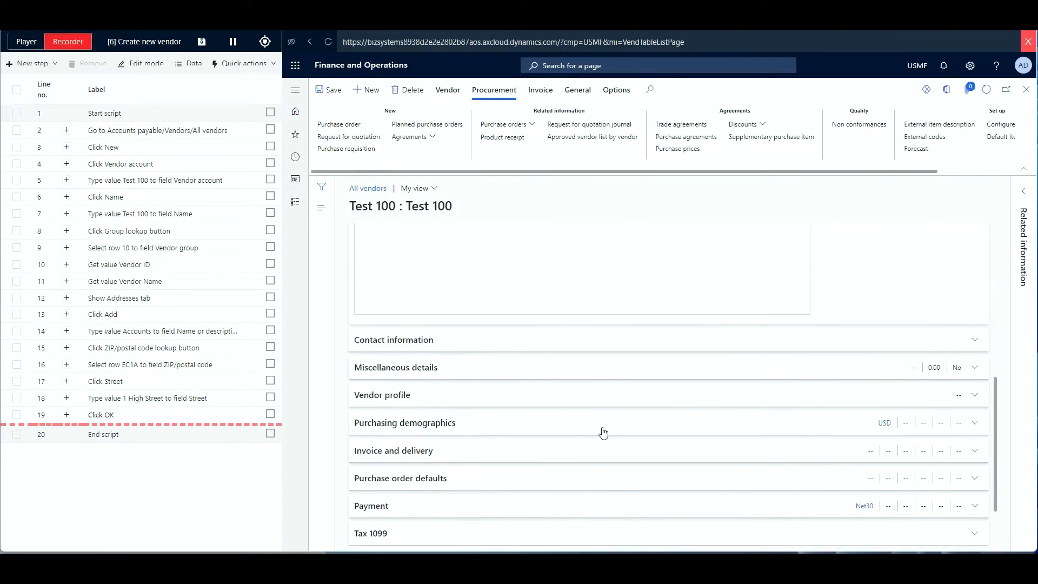
Add an 'Accounts' contact with its phone number and mark it primary.
click(468, 334)
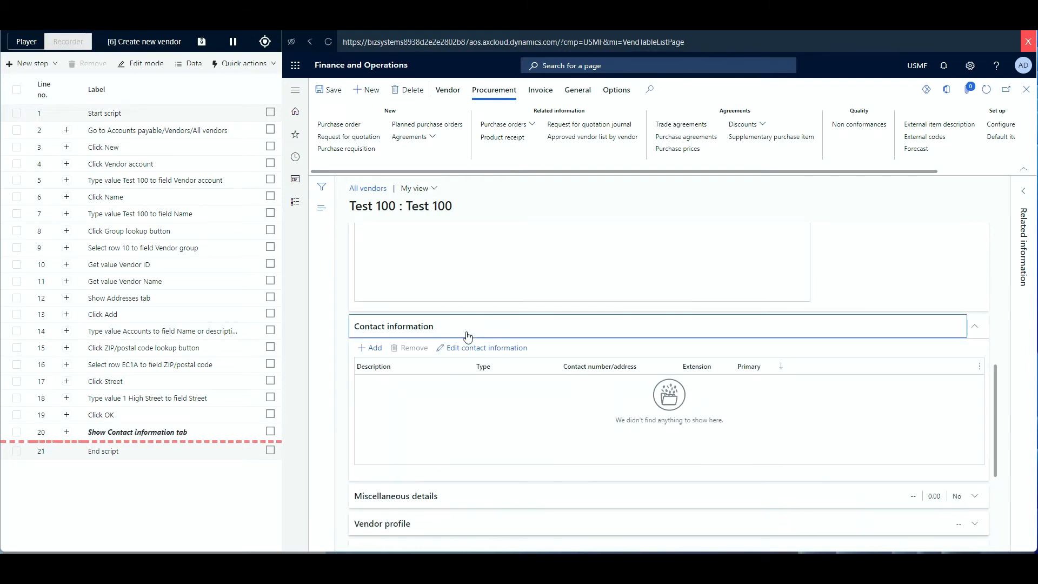
click(370, 347)
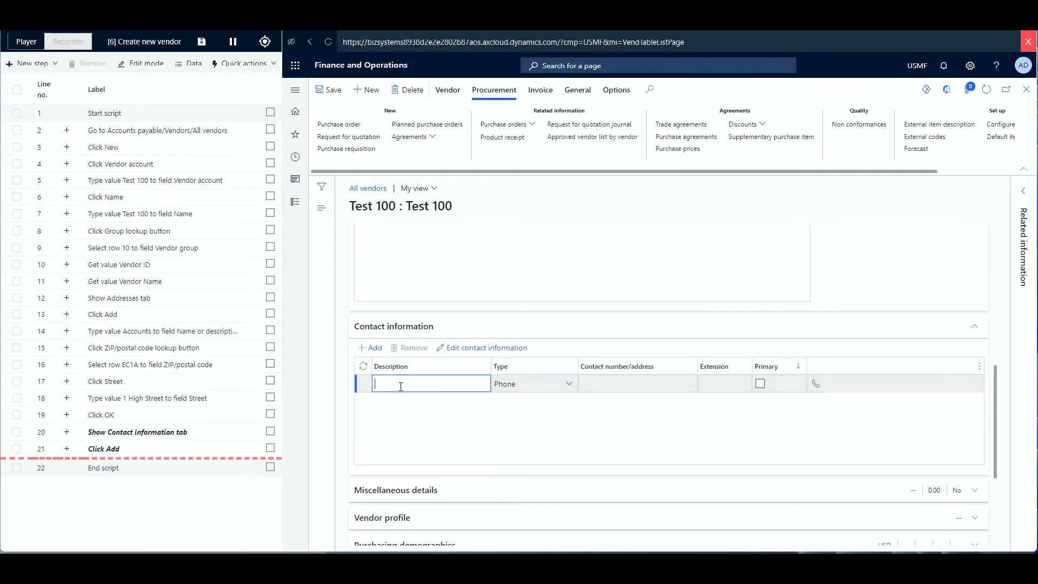
text(Account)
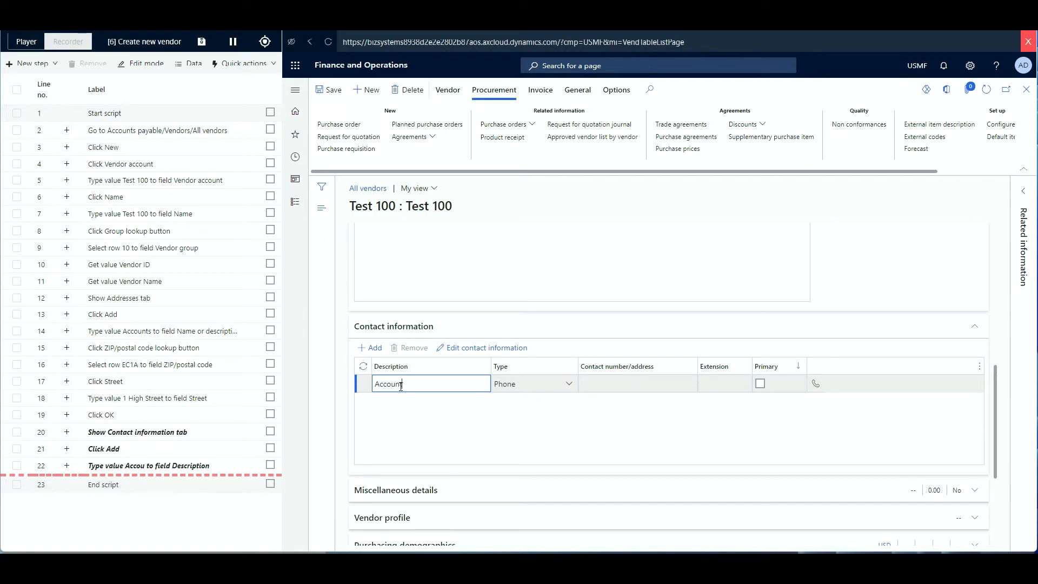
text(s)
click(591, 390)
text(0)
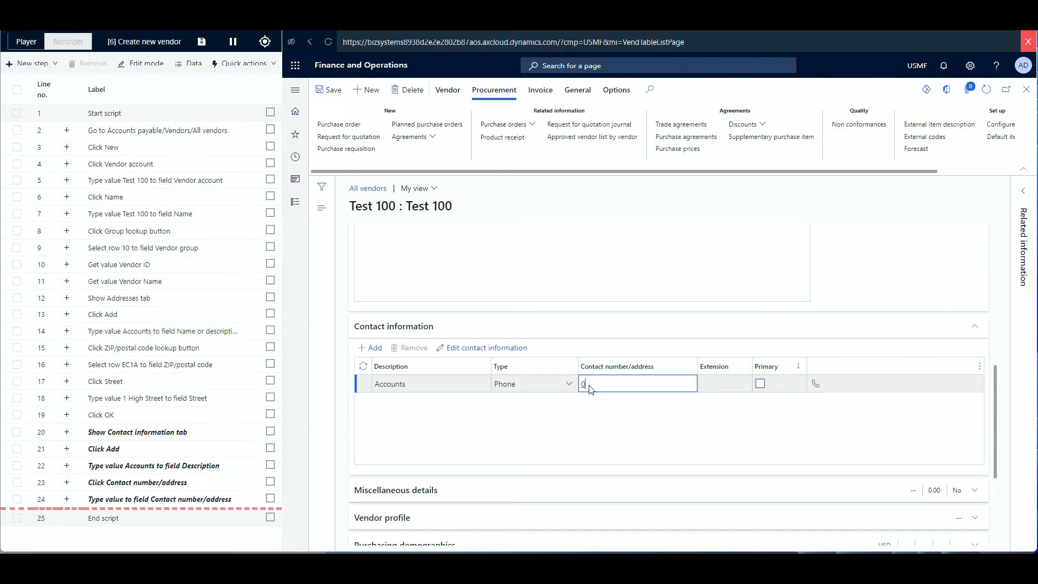
text(1234123123)
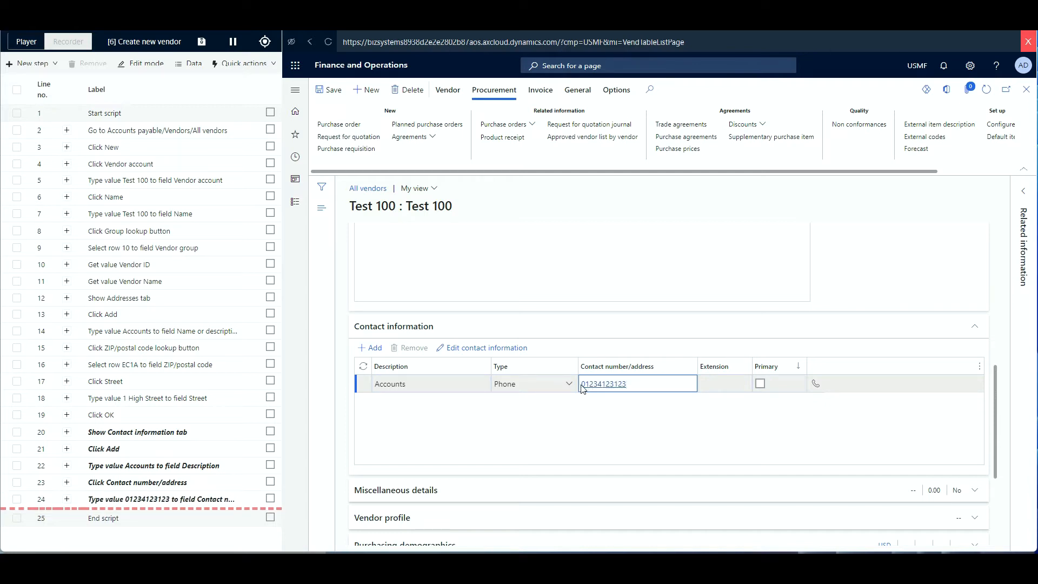
scroll(583, 389, down, 1)
click(760, 335)
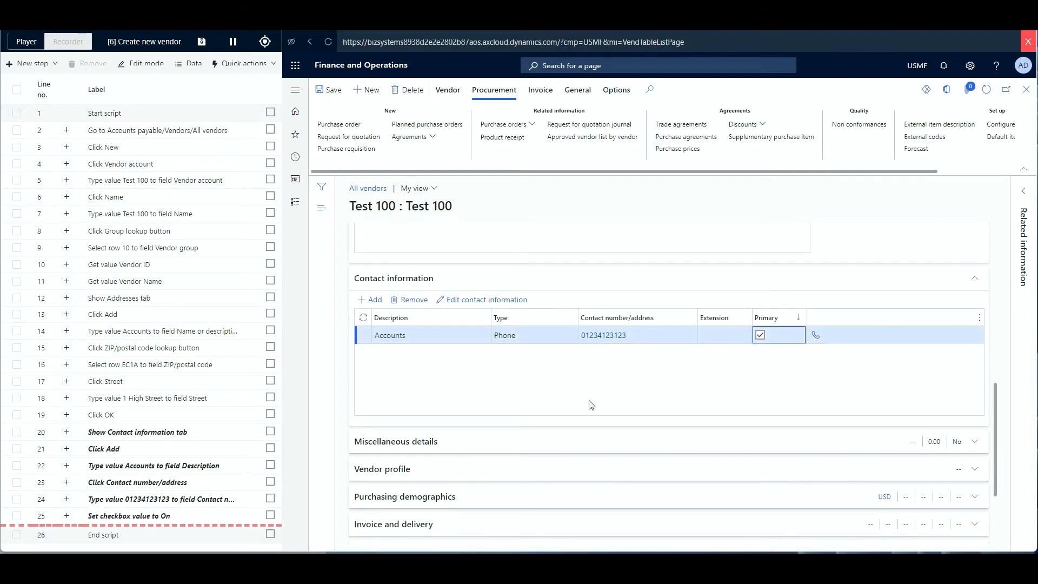
scroll(590, 405, down, 2)
scroll(585, 407, up, 1)
scroll(572, 412, down, 1)
scroll(511, 441, down, 1)
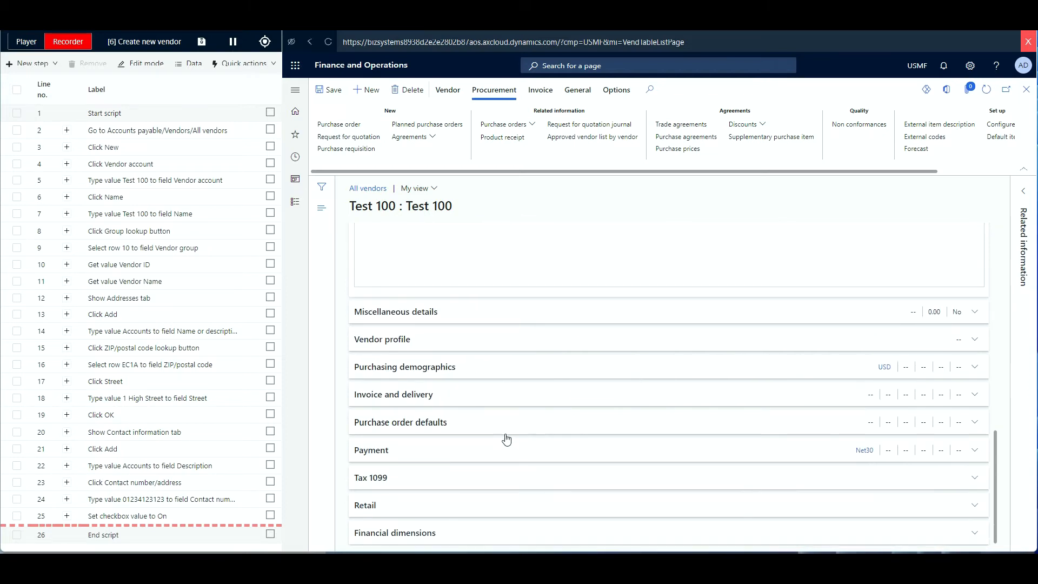
Set the vendor's sales tax group to CA under Invoice and delivery.
click(478, 393)
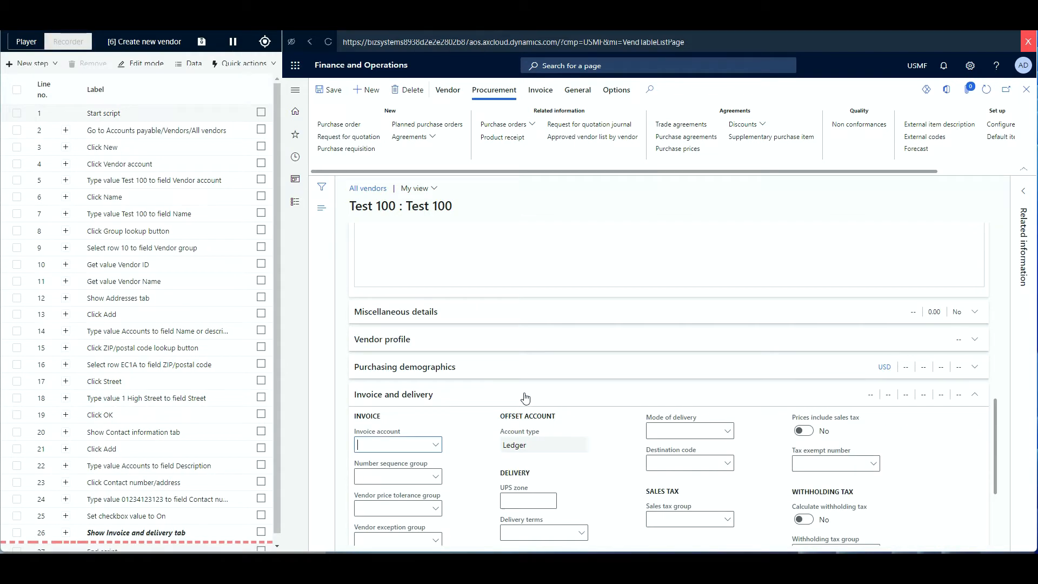
scroll(472, 418, down, 2)
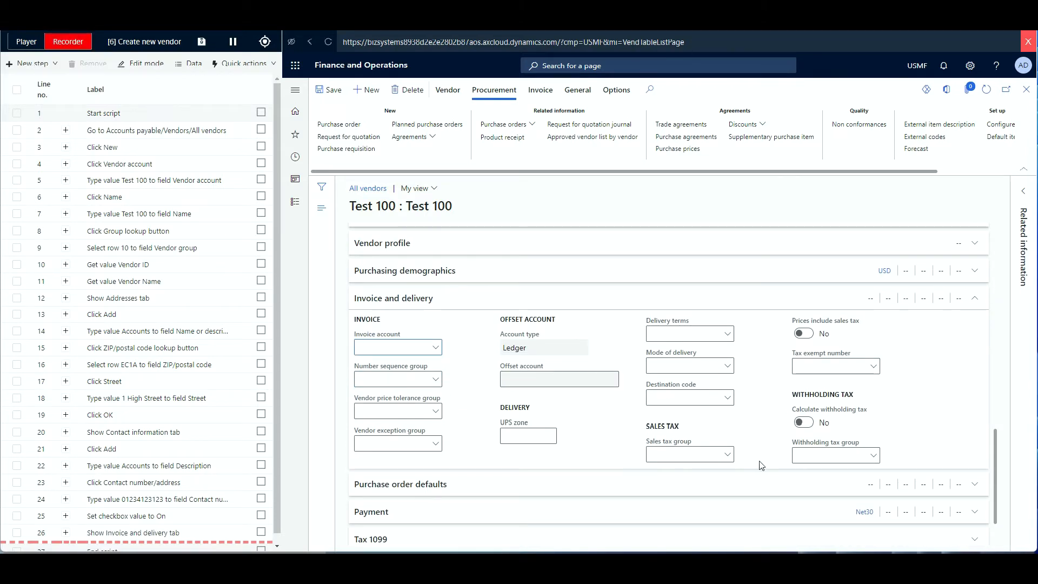
click(727, 454)
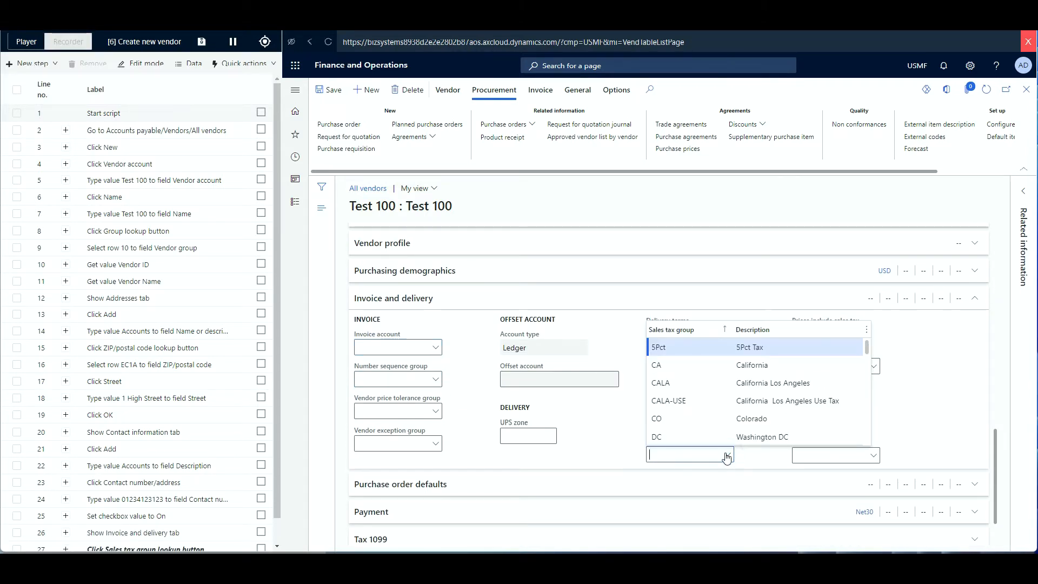
click(679, 366)
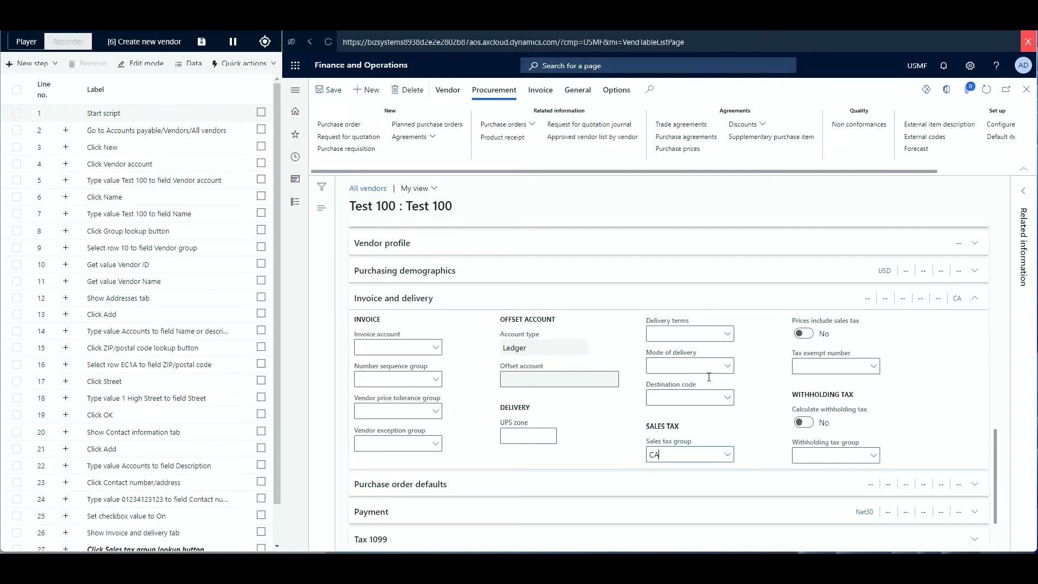
scroll(769, 424, down, 1)
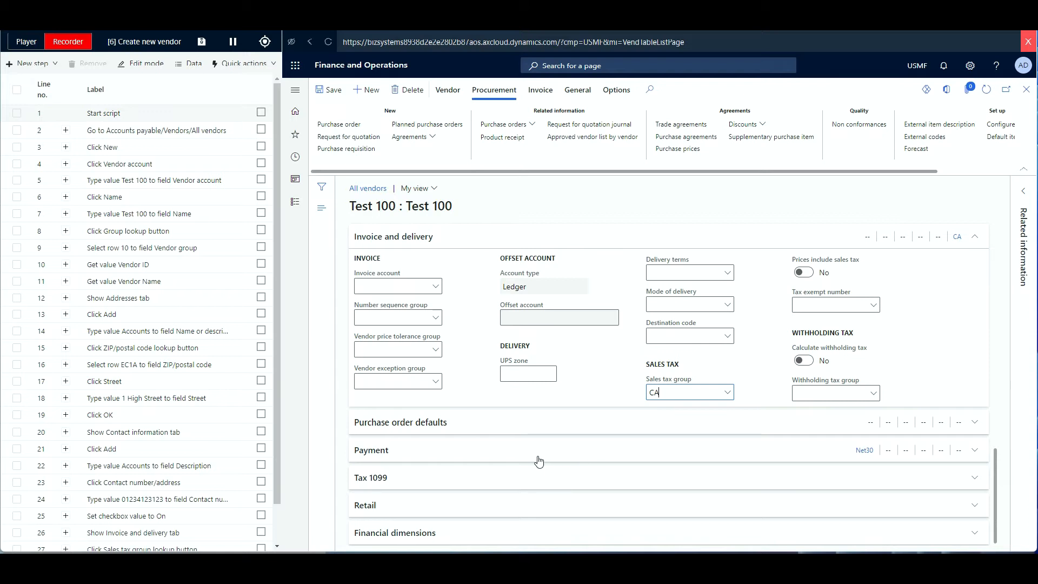
Set the purchase order defaults to site 2 (Distribution) and warehouse 22.
click(480, 427)
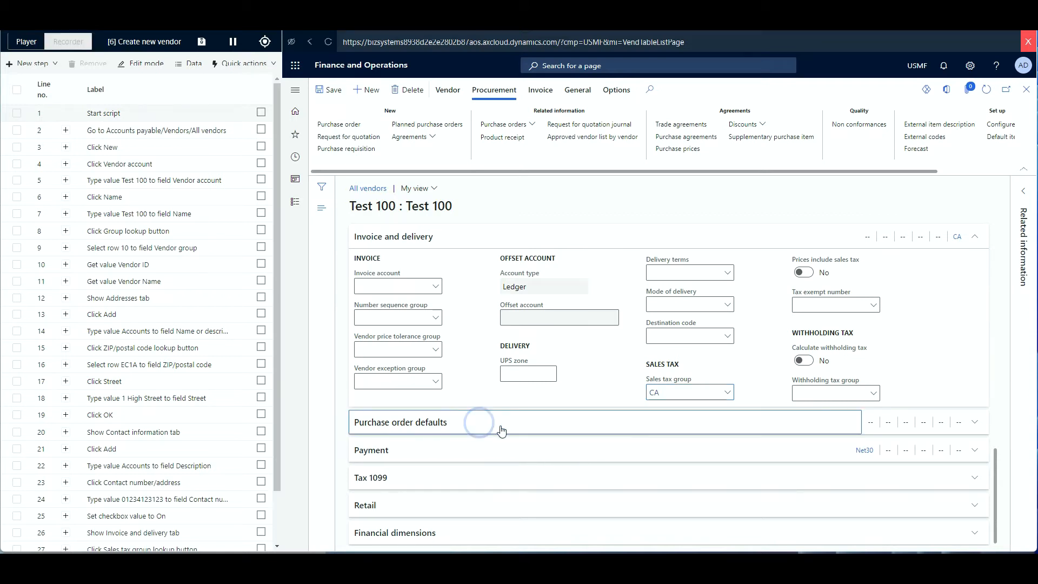
scroll(601, 464, down, 3)
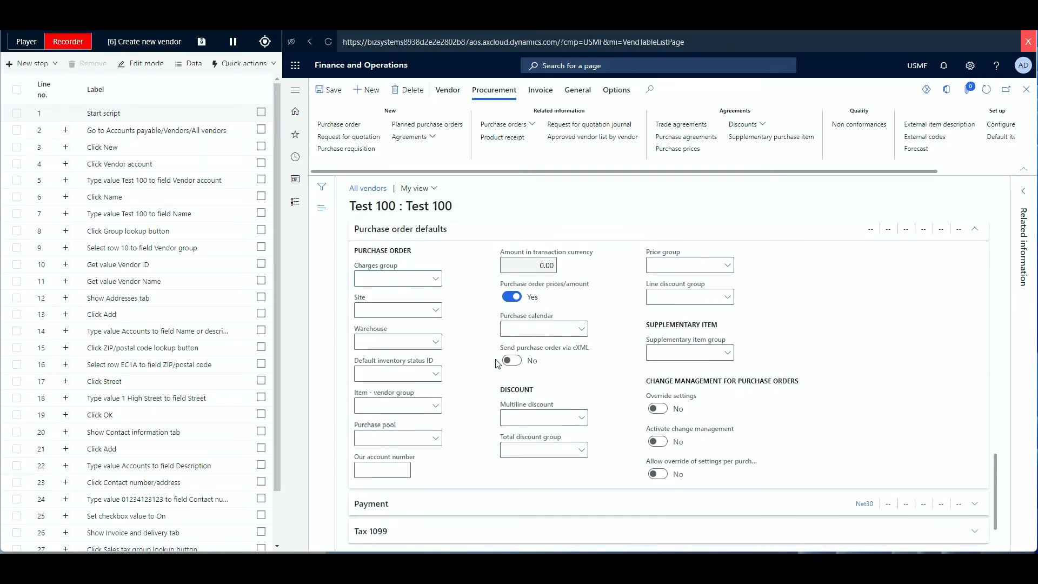
click(436, 311)
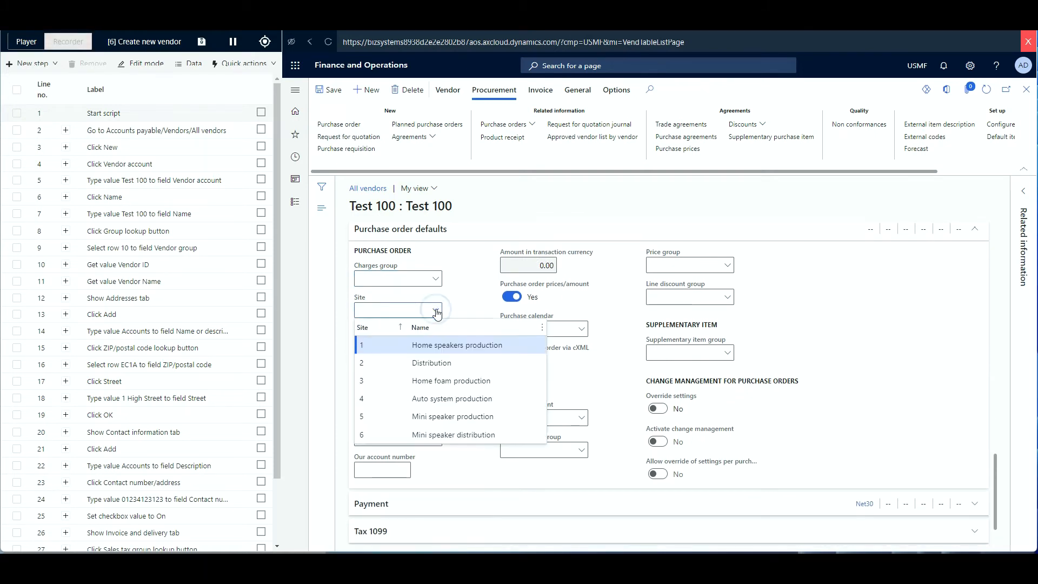
click(404, 362)
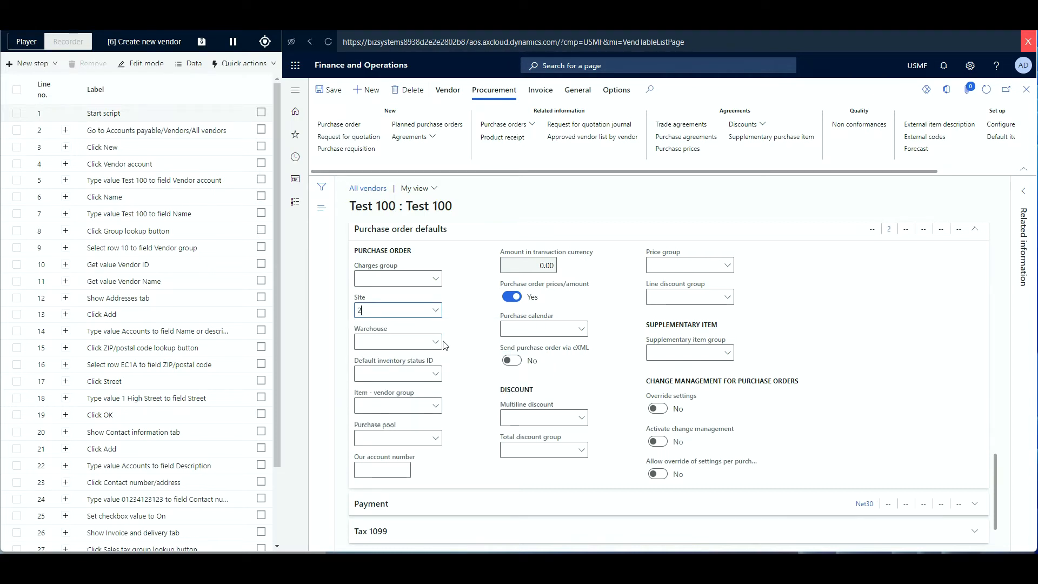
click(436, 343)
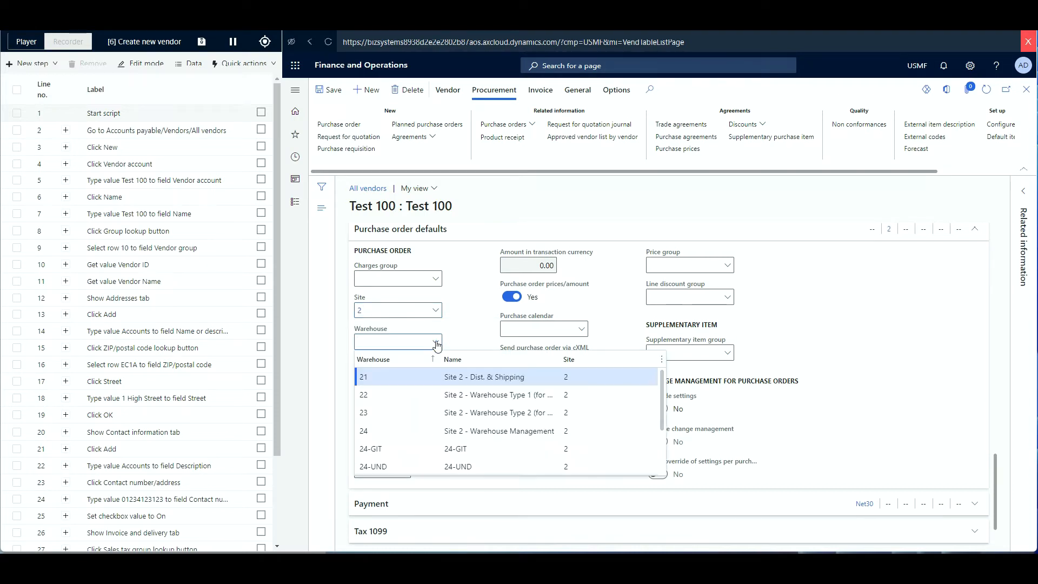
click(385, 395)
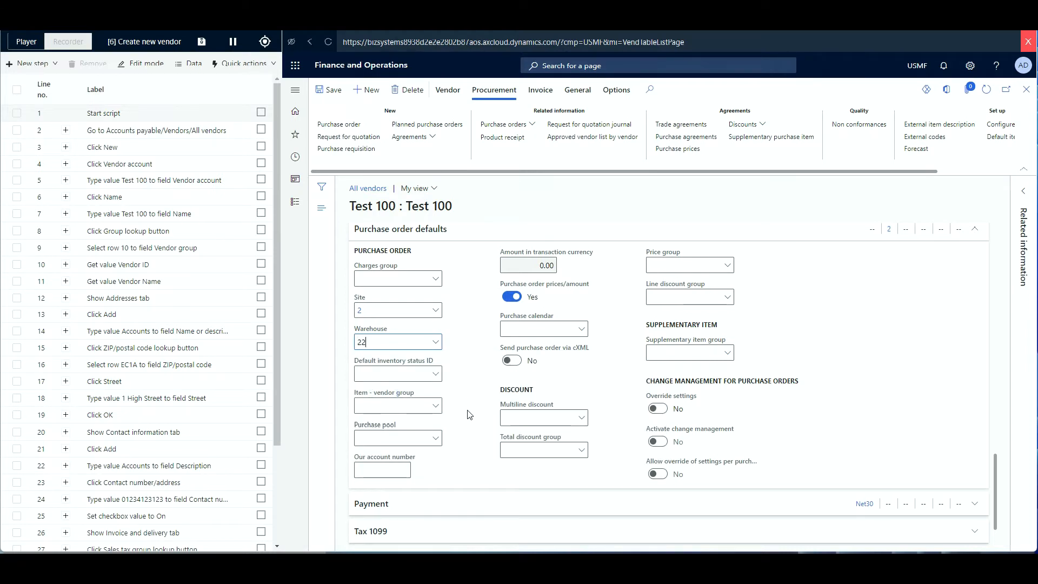
scroll(469, 414, down, 1)
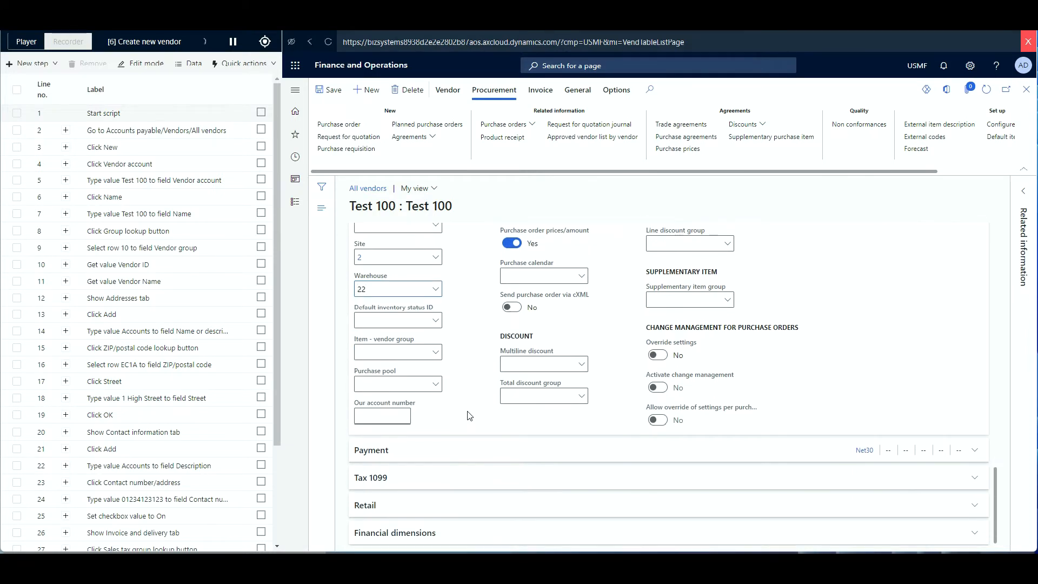
Set the method of payment to CHECK, then save and close the vendor record.
click(469, 455)
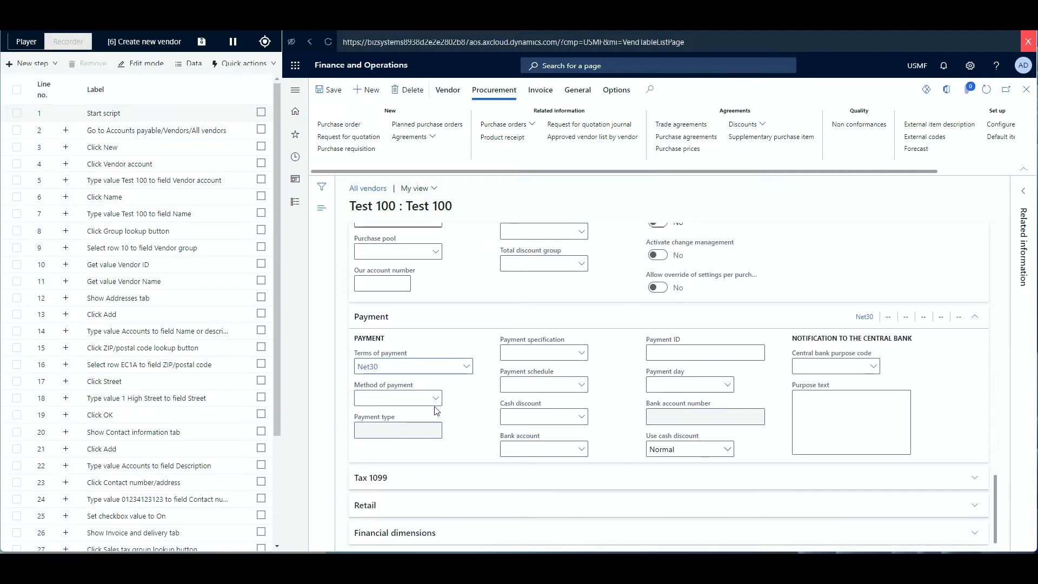
click(435, 398)
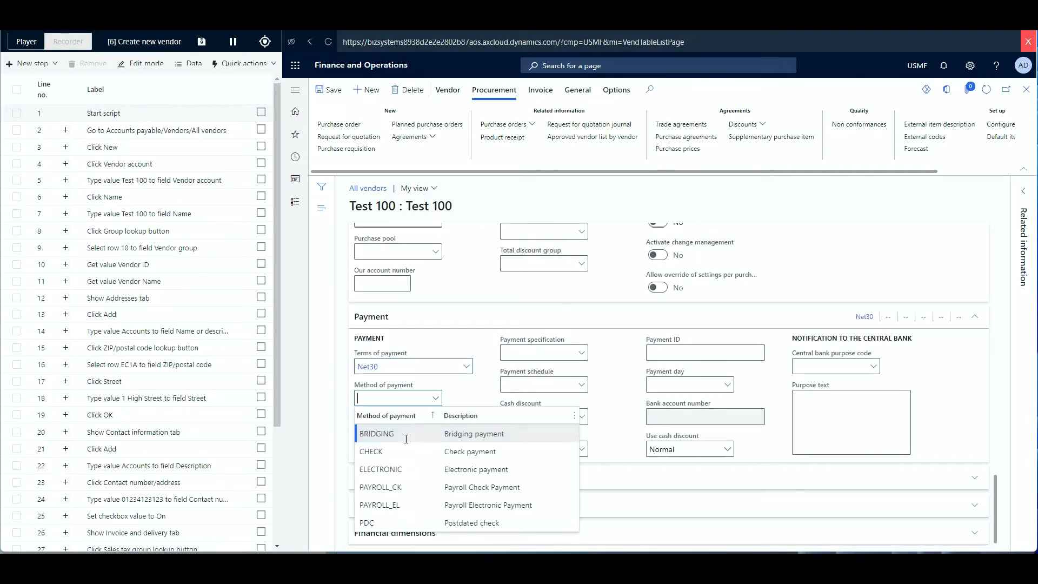
click(385, 451)
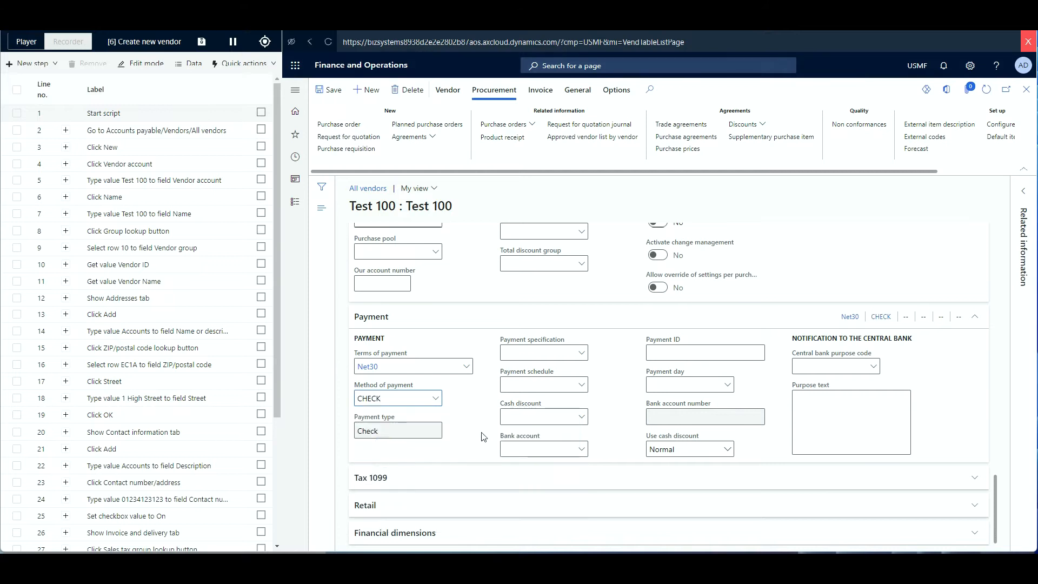
scroll(481, 436, up, 1)
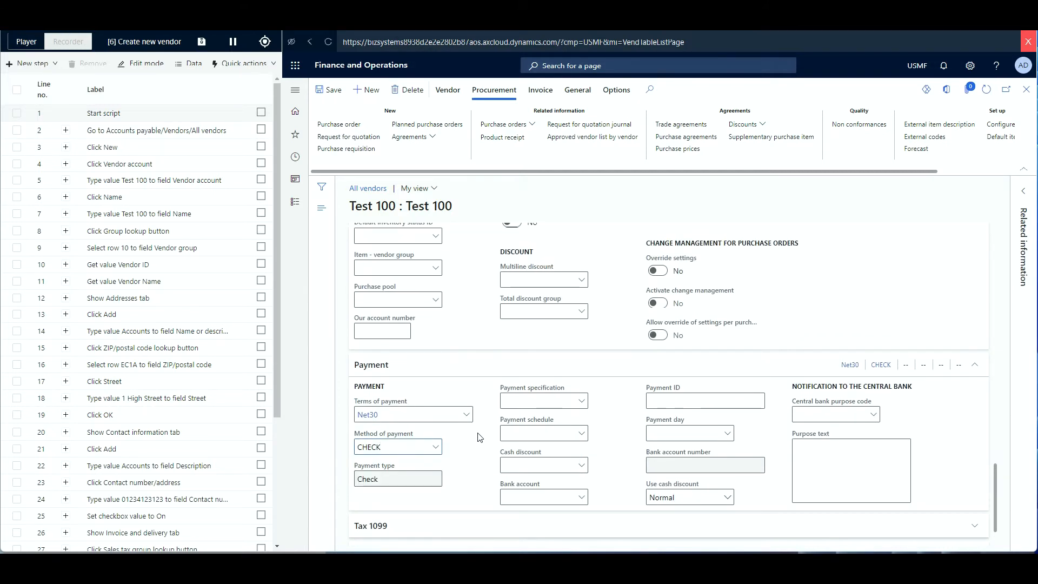
click(329, 92)
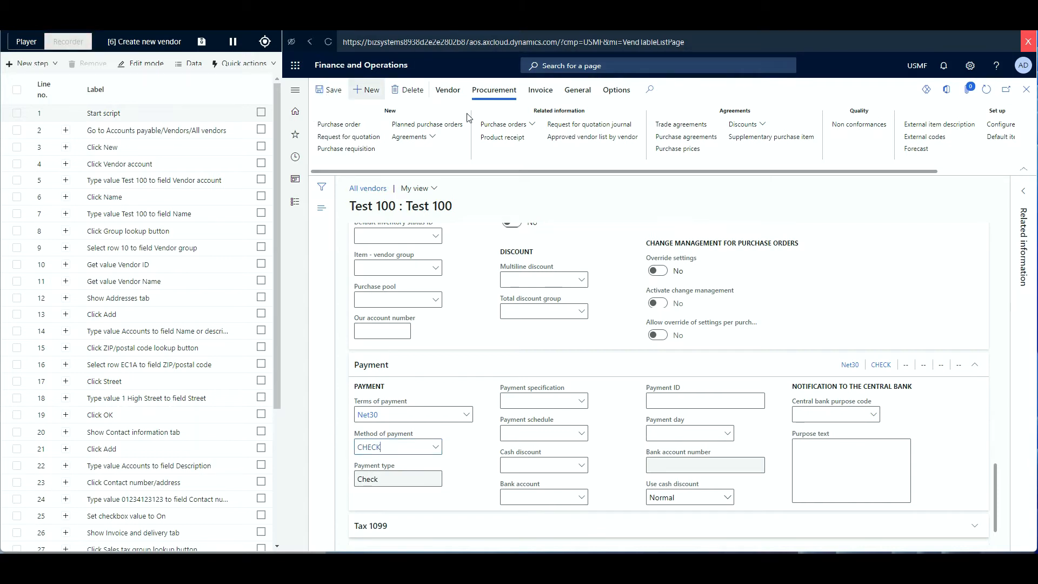
click(1026, 90)
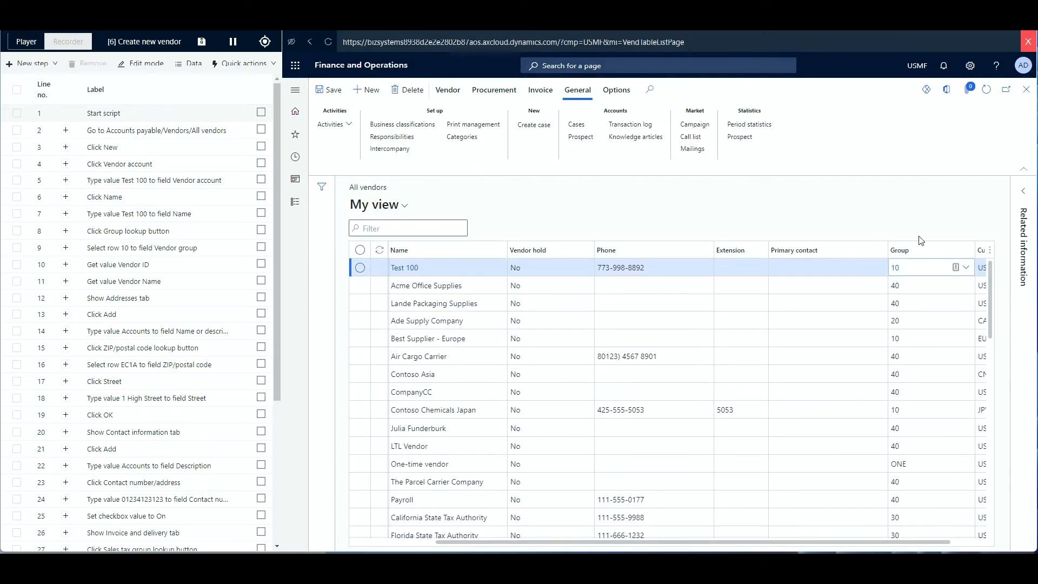
Stop recording and close the recorder to return to the script's steps.
click(233, 42)
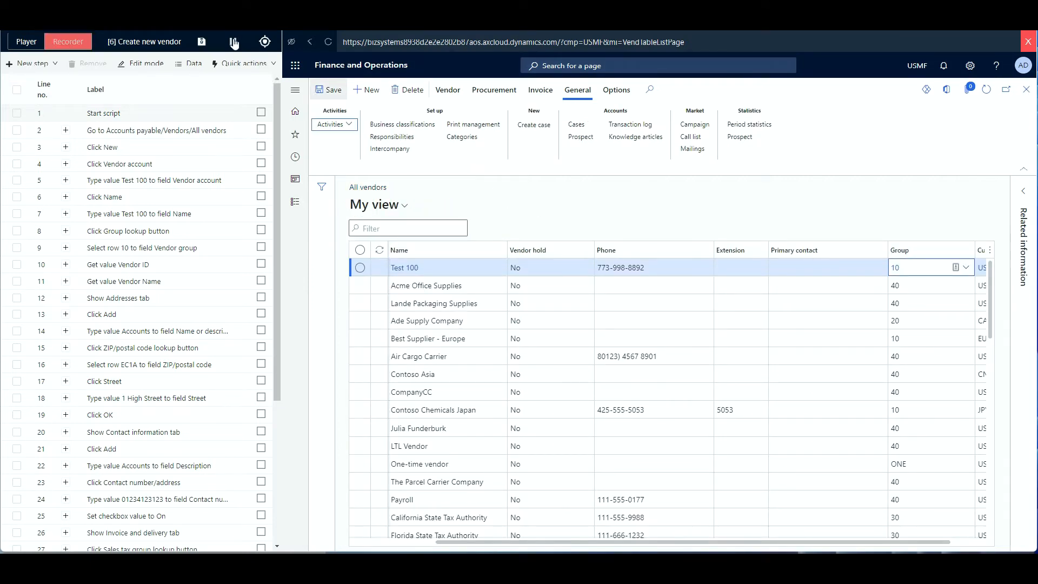
click(233, 43)
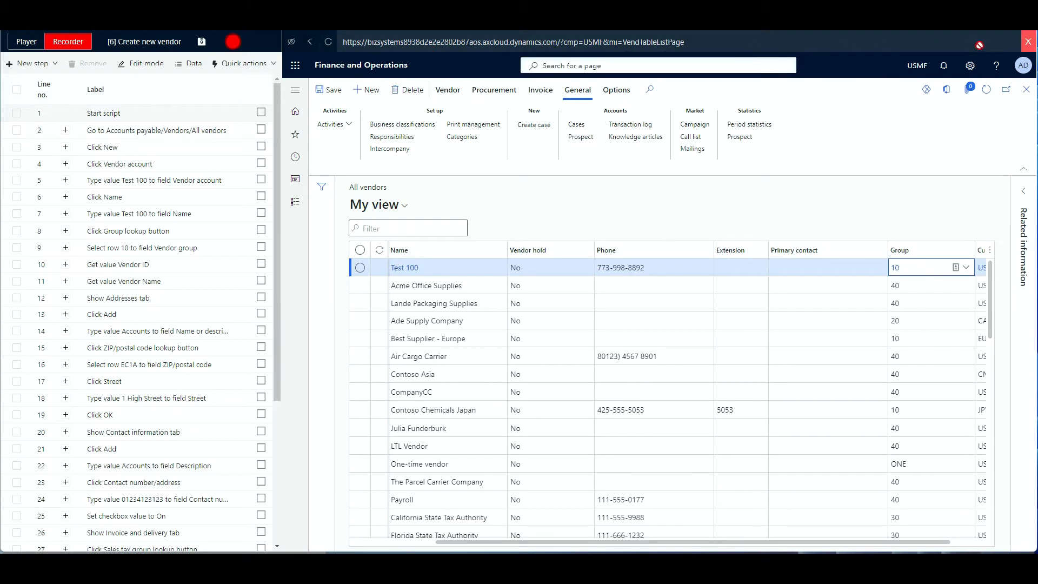
click(1027, 45)
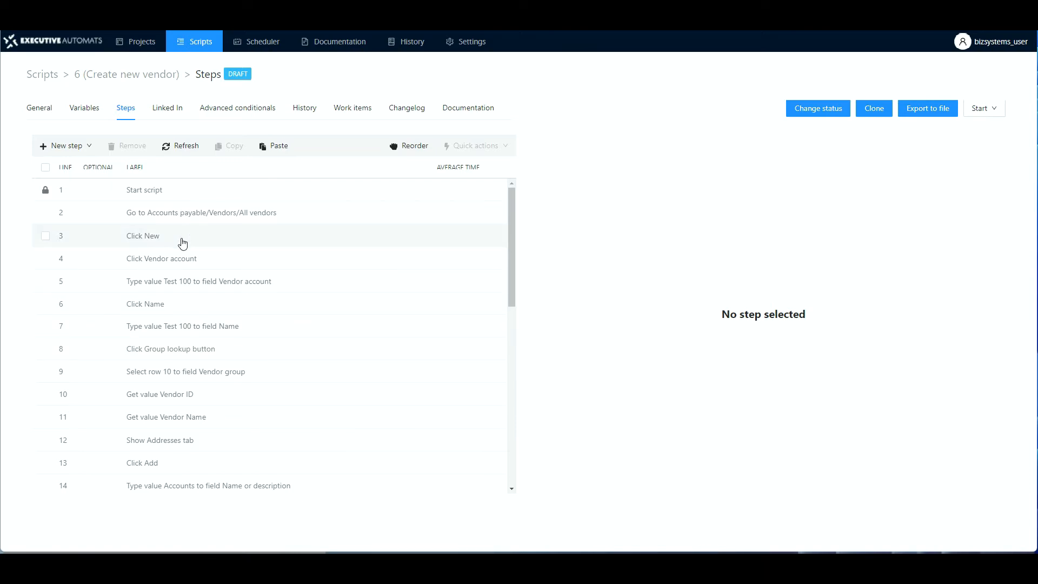
Select step 4, 'Click Vendor account', to show its settings in the right panel.
click(179, 263)
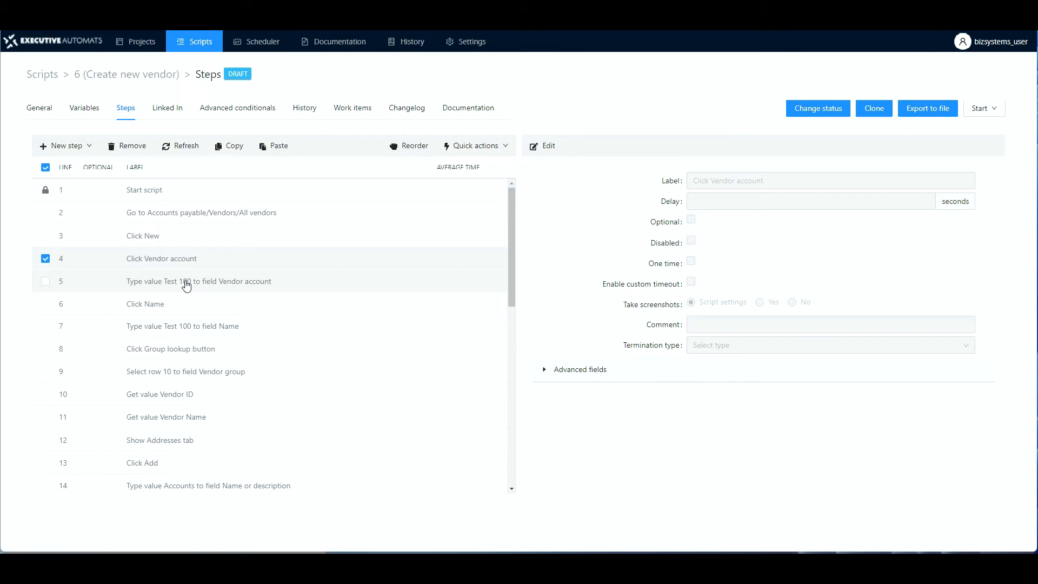
Make step 5 use the Sequence variable VendorAccount instead of Test 100, and save.
click(186, 285)
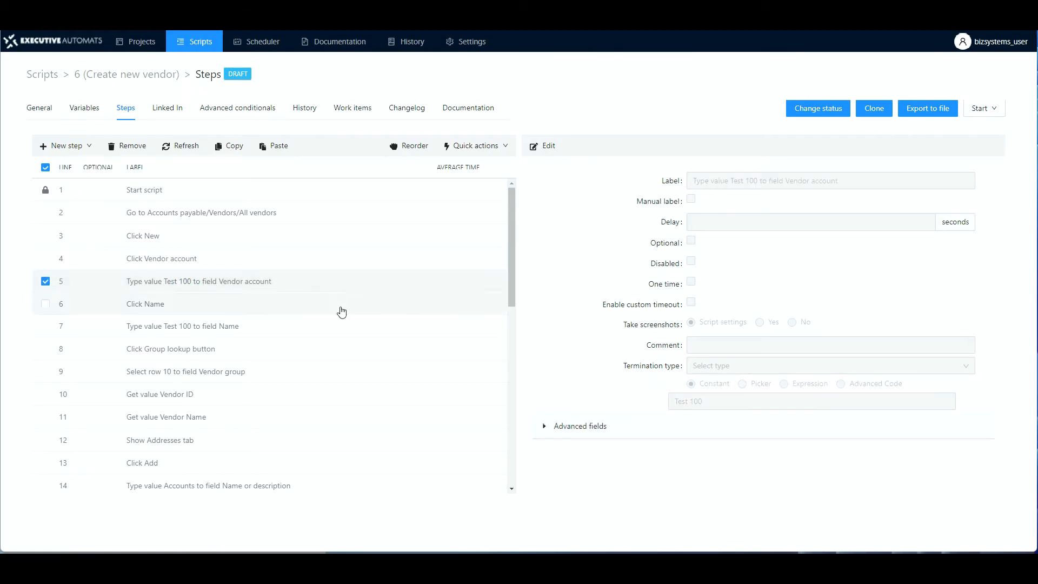
click(548, 149)
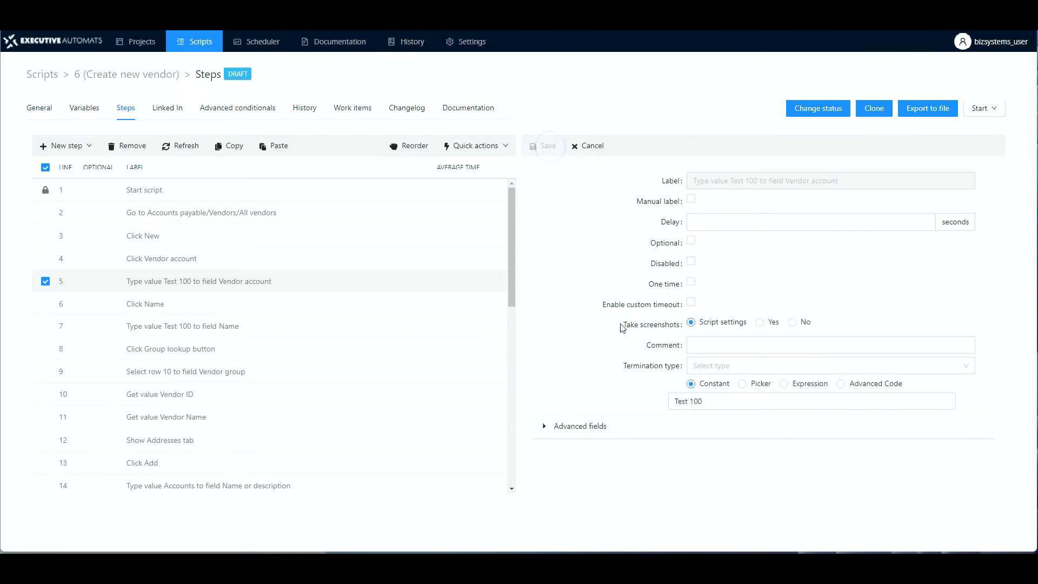
click(743, 385)
click(741, 406)
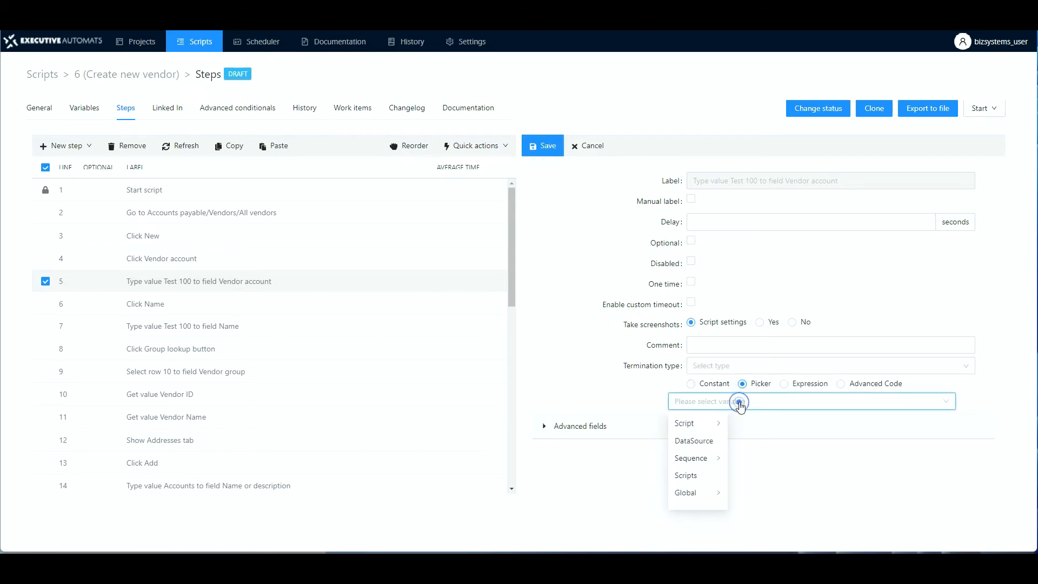
click(698, 459)
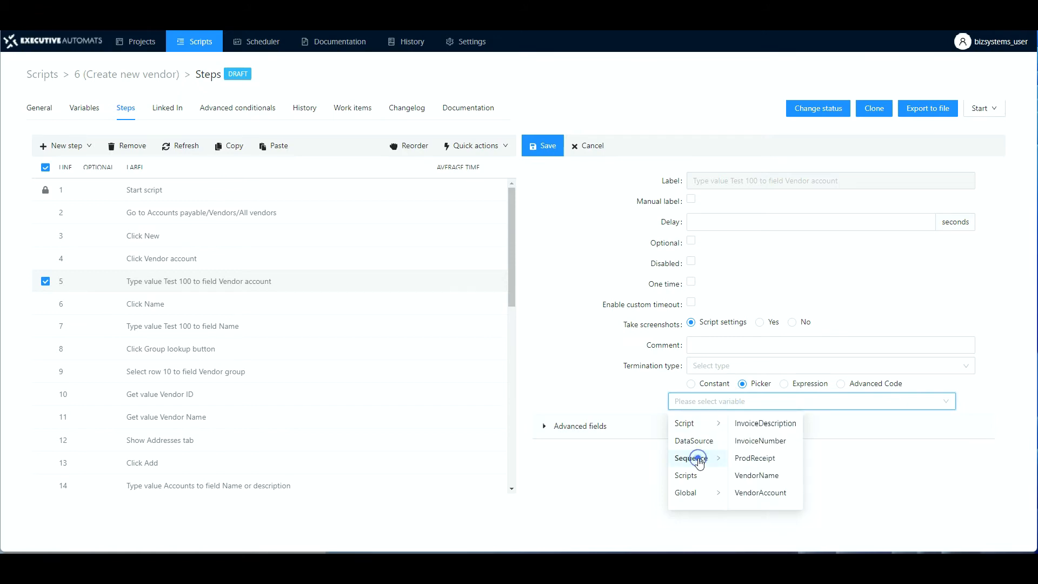
click(754, 492)
click(542, 145)
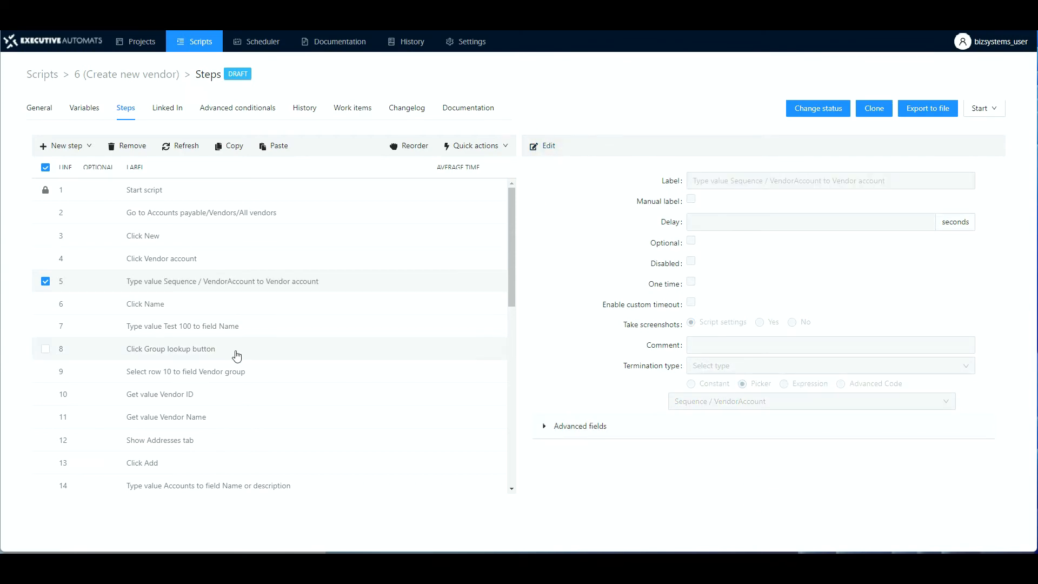
Make step 7 use the Sequence variable VendorName instead of Test 100, and save.
click(183, 331)
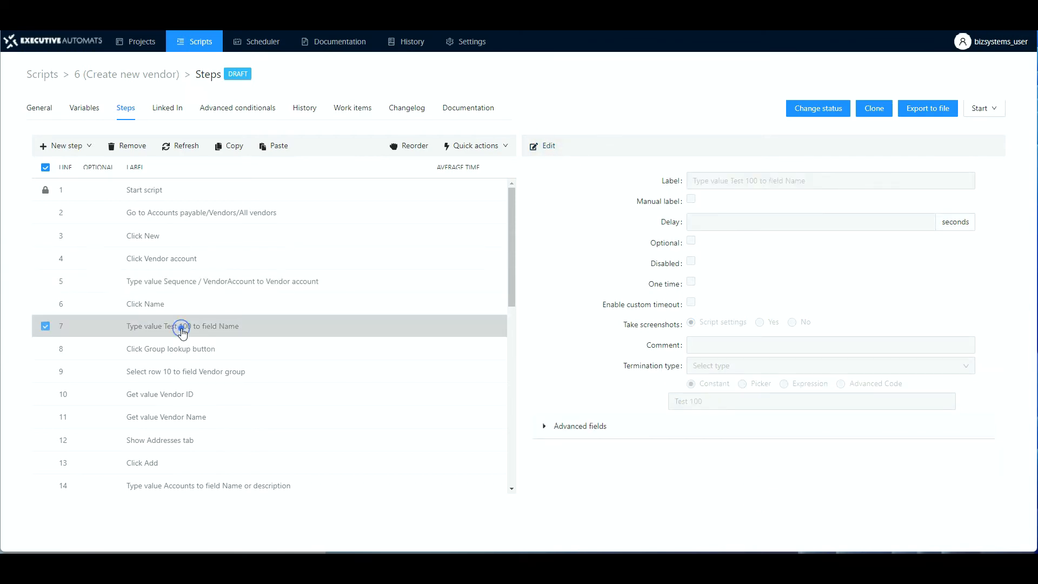
click(549, 147)
click(742, 384)
click(731, 402)
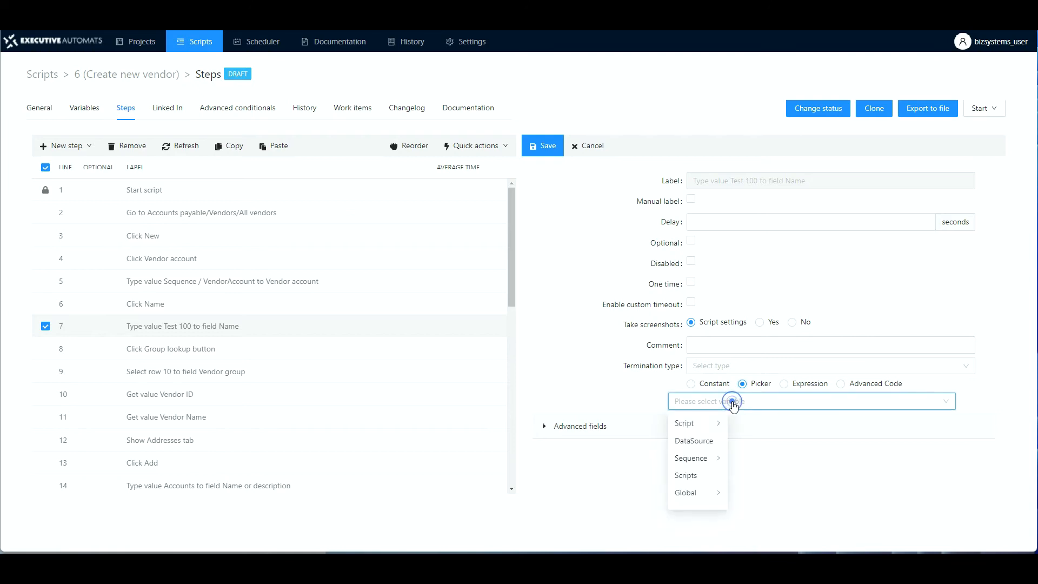
click(691, 459)
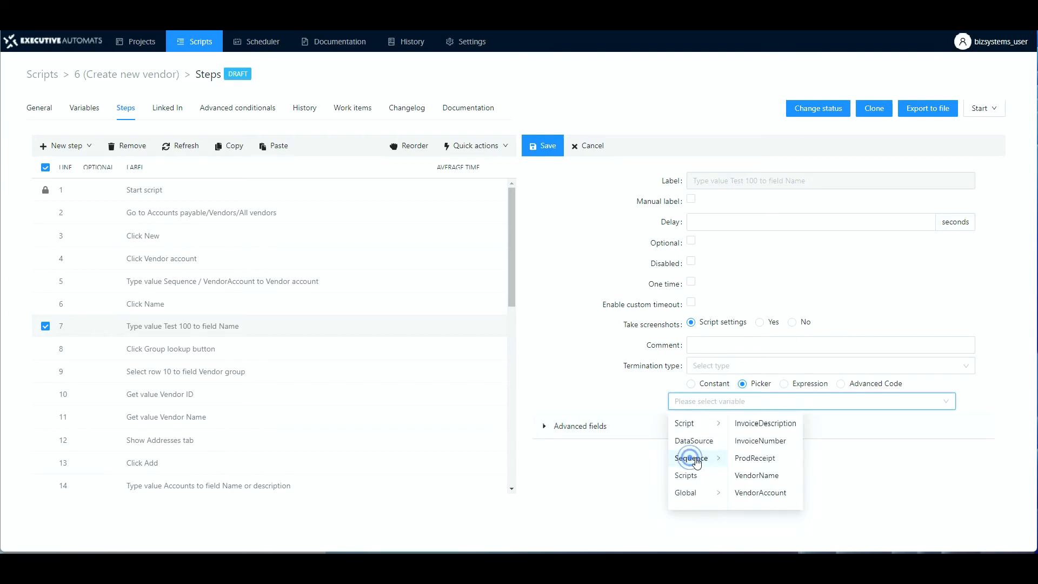
click(756, 476)
click(546, 143)
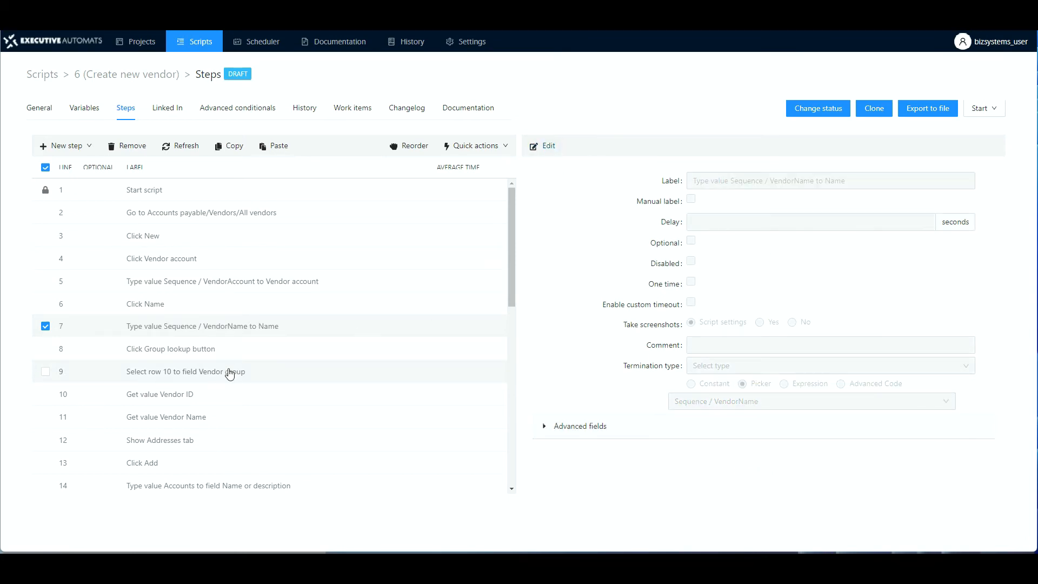
scroll(236, 403, down, 5)
scroll(240, 415, down, 8)
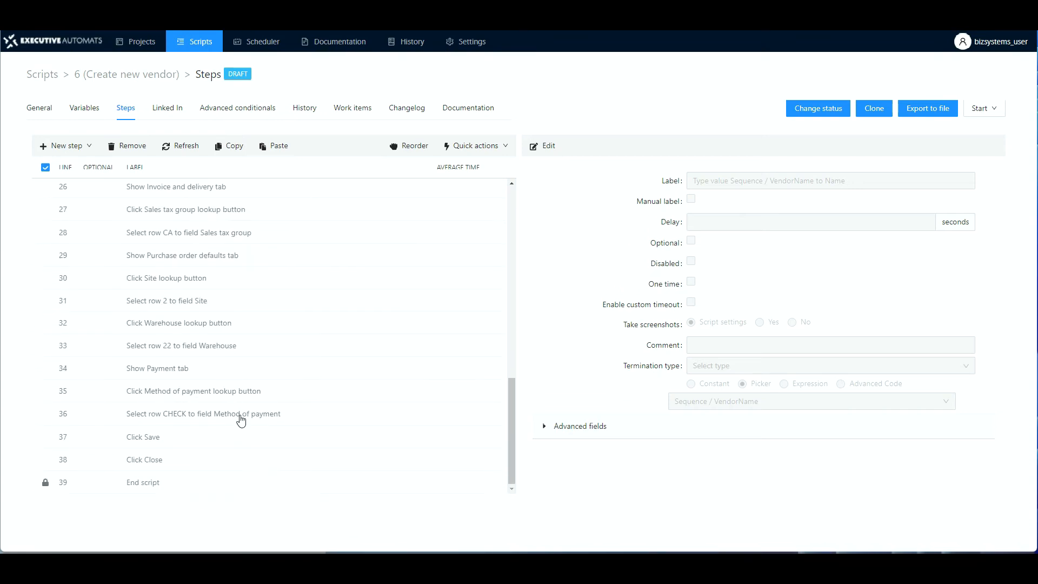
scroll(241, 419, up, 5)
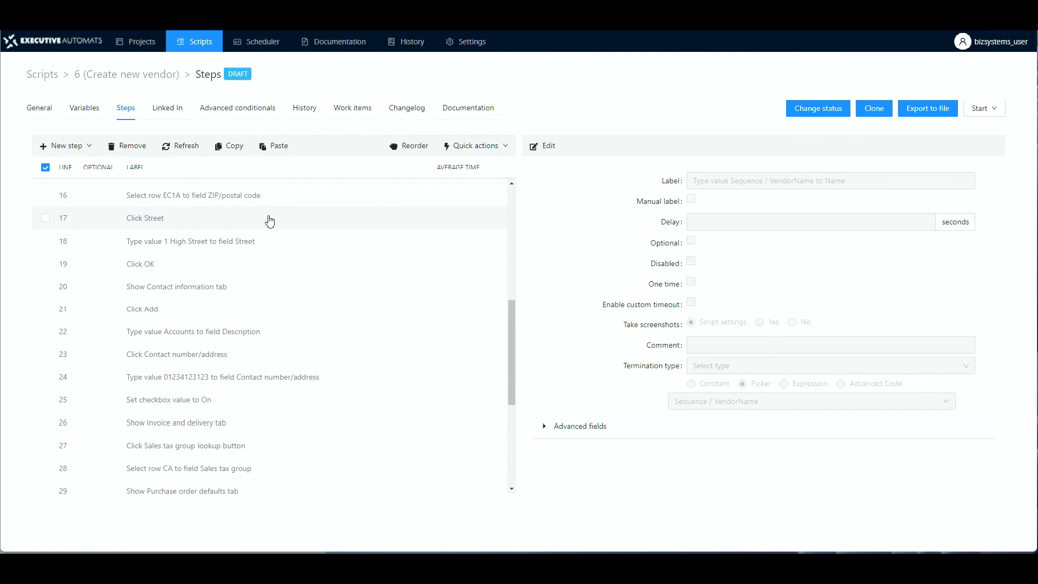
Play the Create new vendor script in Foreground mode with the Advanced player.
click(996, 111)
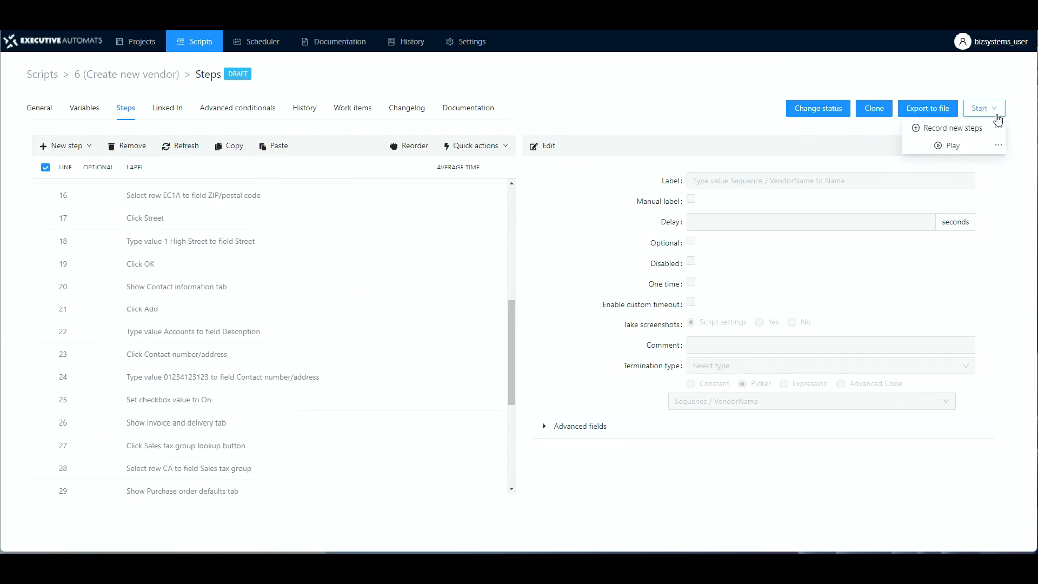
click(999, 150)
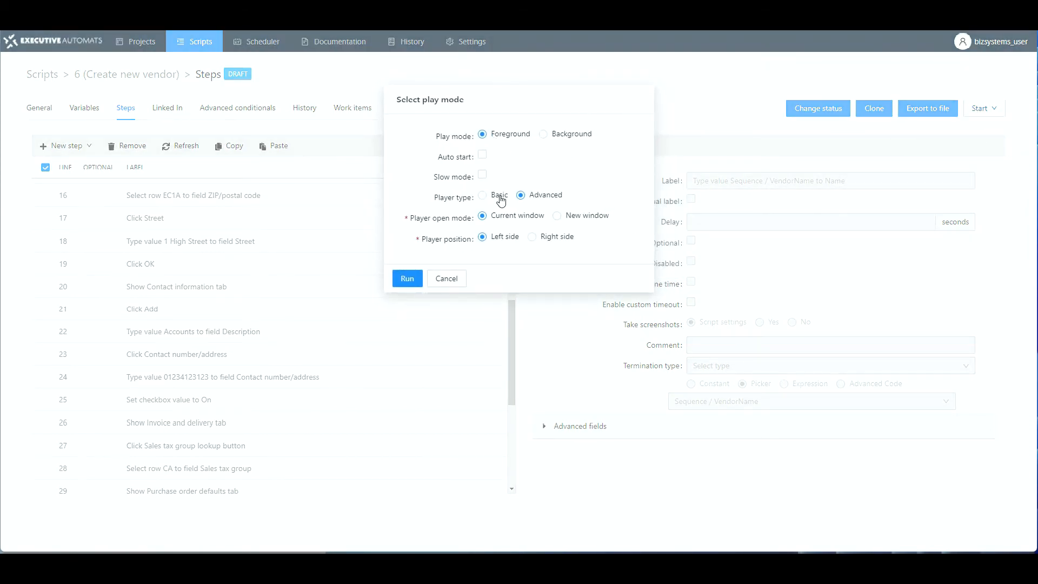
click(408, 280)
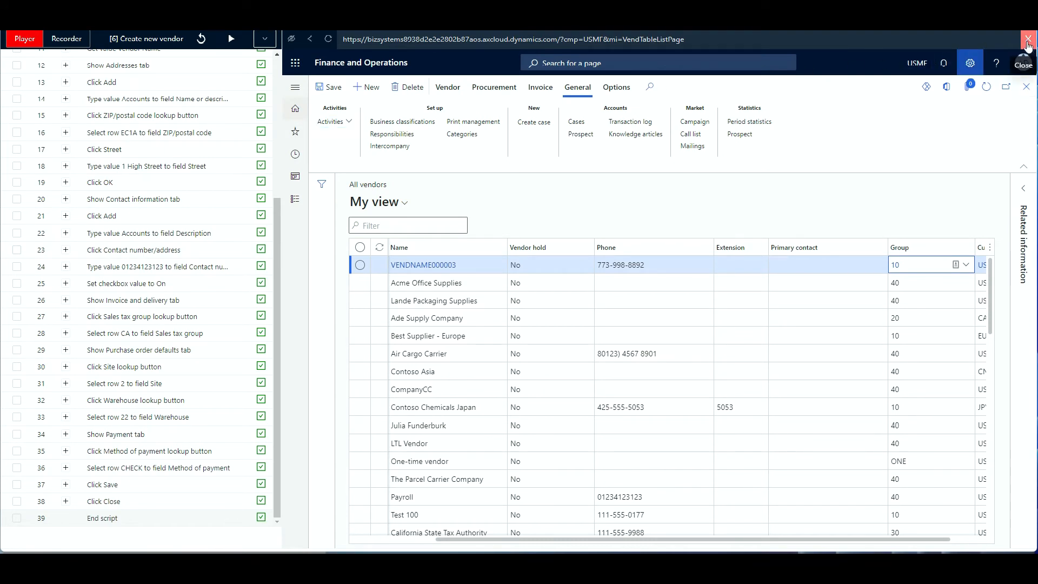
Close the player window once the run has created vendor VENDNAME000003.
click(1027, 42)
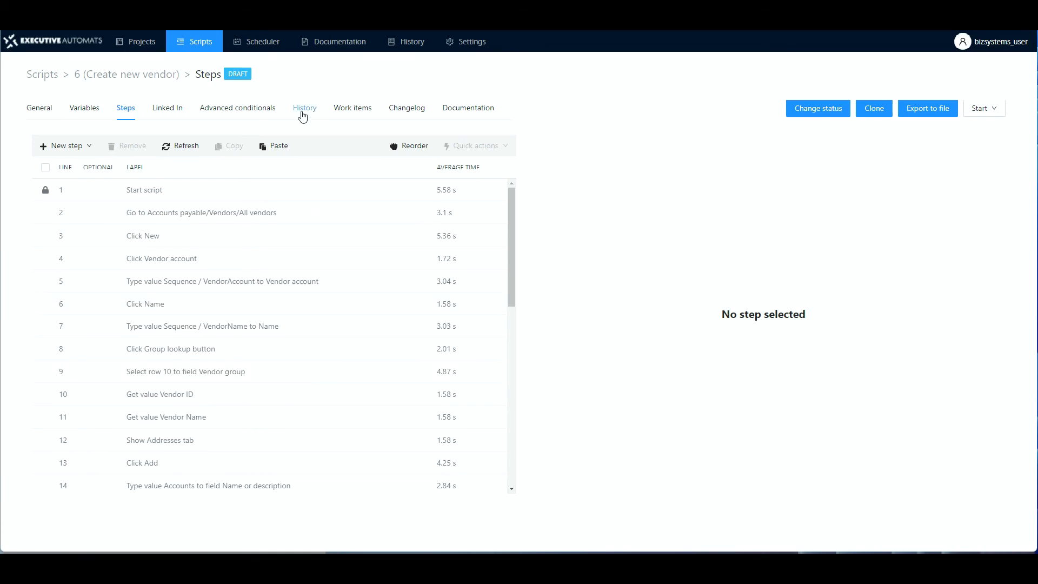
Open the latest 131.49 s run in History, showing all 39 steps marked SUCCESS.
click(302, 115)
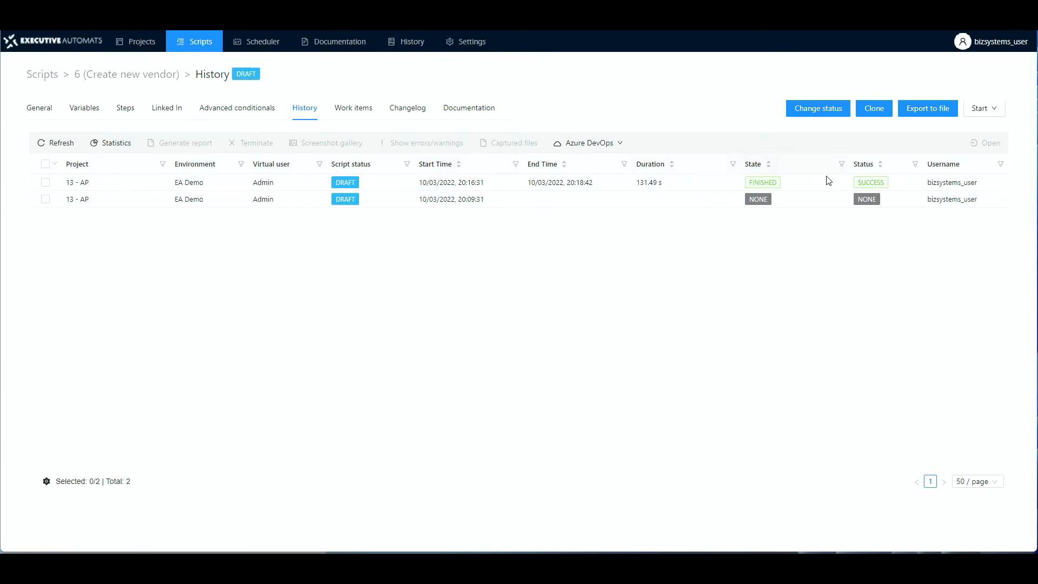
click(204, 183)
double_click(205, 183)
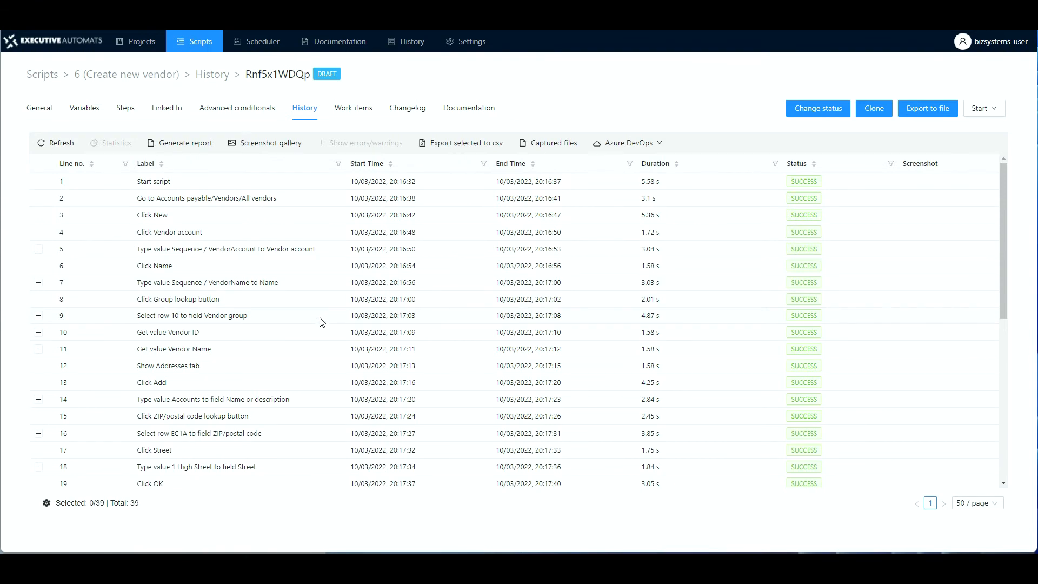
scroll(322, 322, down, 4)
scroll(321, 328, down, 3)
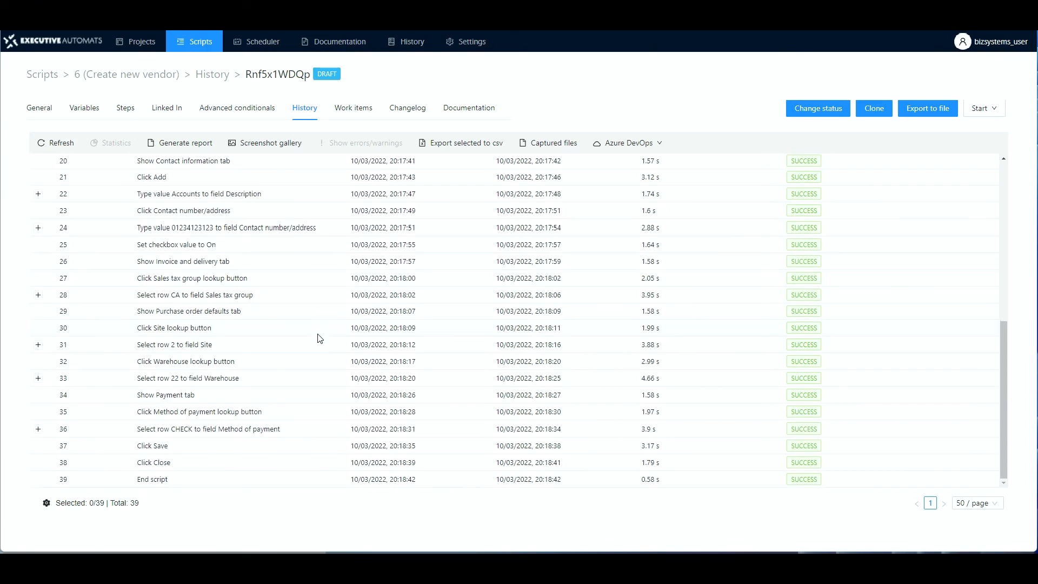
scroll(320, 332, up, 7)
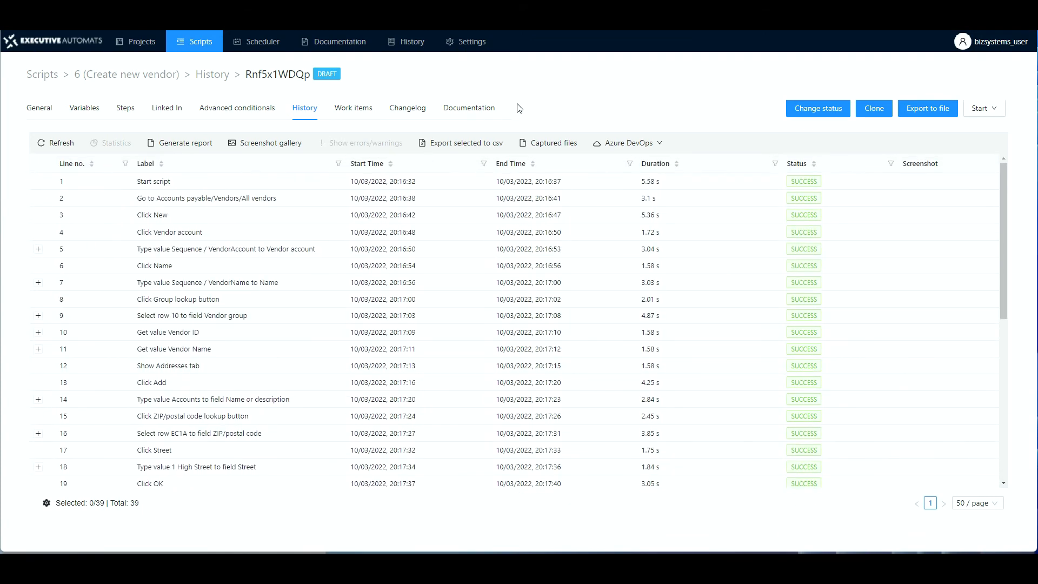
Change the Create new vendor script's status to READY FOR REVIEW and save it.
click(808, 108)
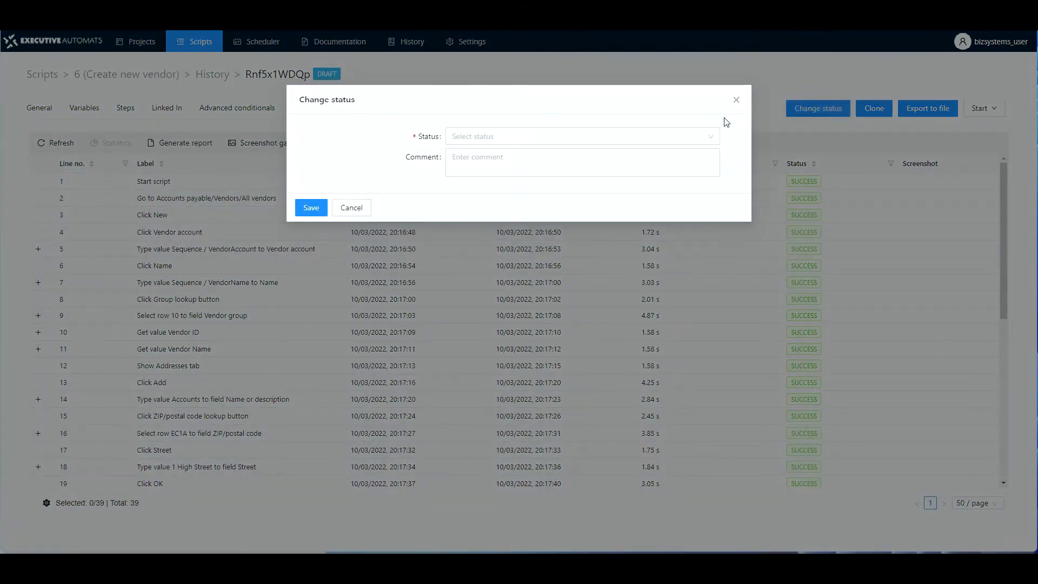
click(624, 137)
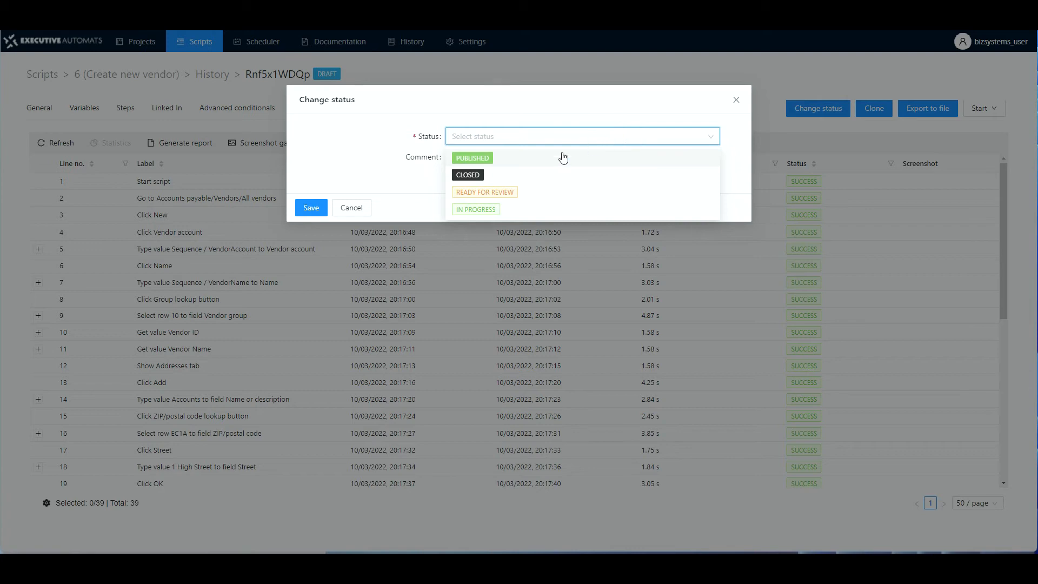
click(496, 193)
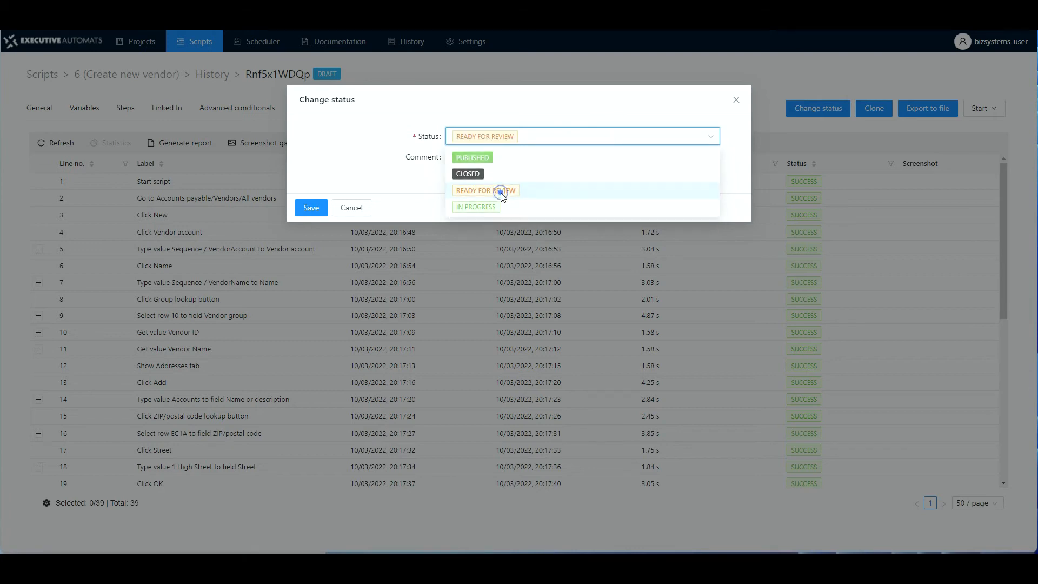
click(313, 209)
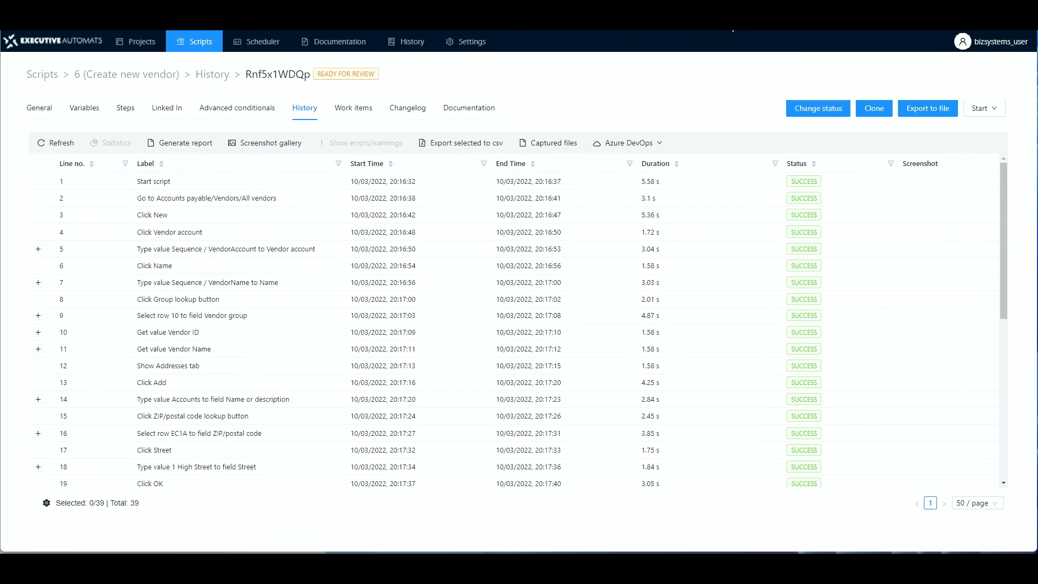
Play the script in Background with documentation enabled in Document and Video mode.
click(124, 108)
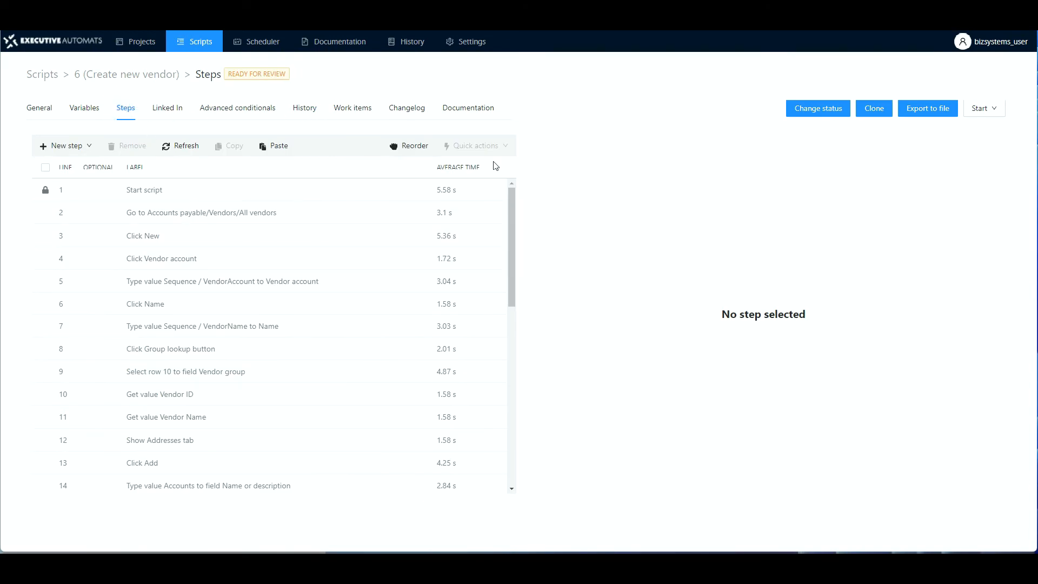
click(996, 112)
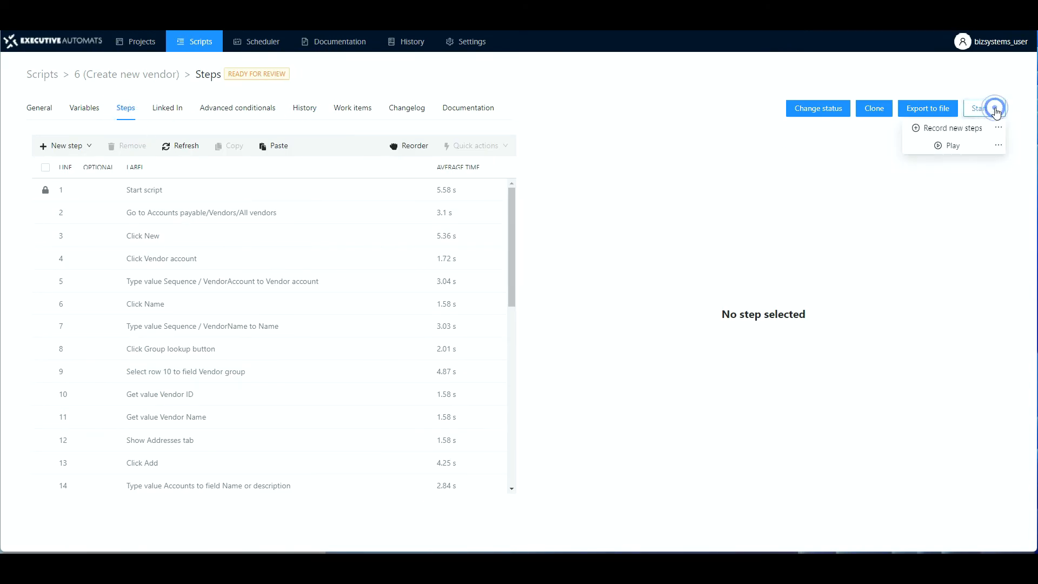
click(997, 147)
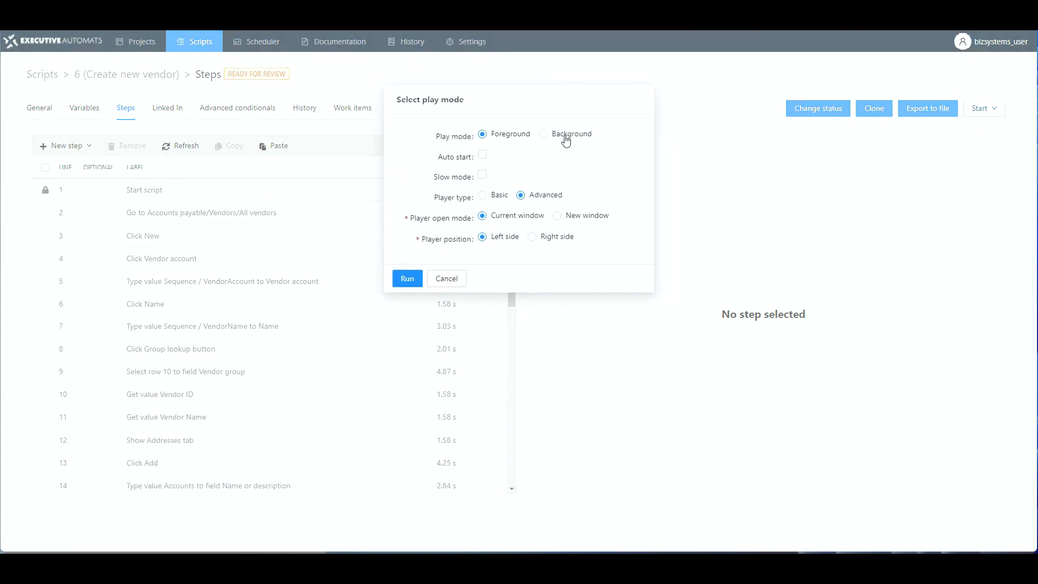
click(545, 137)
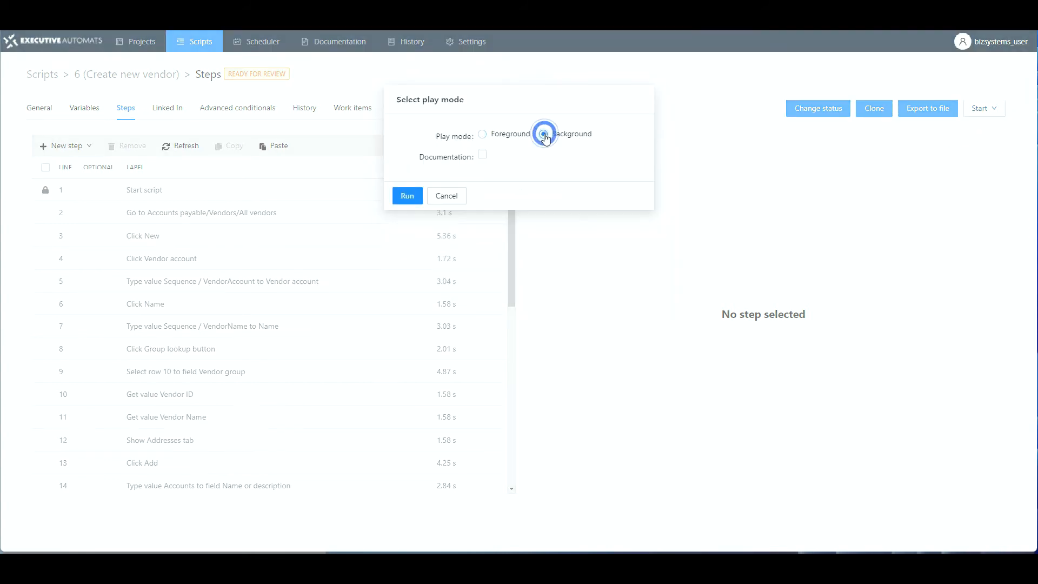
click(482, 156)
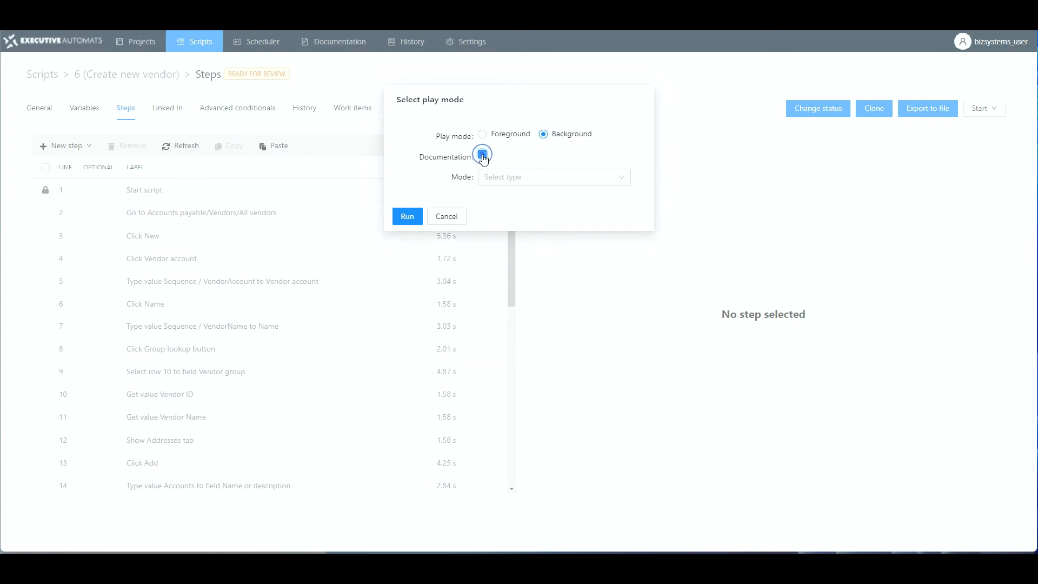
click(621, 182)
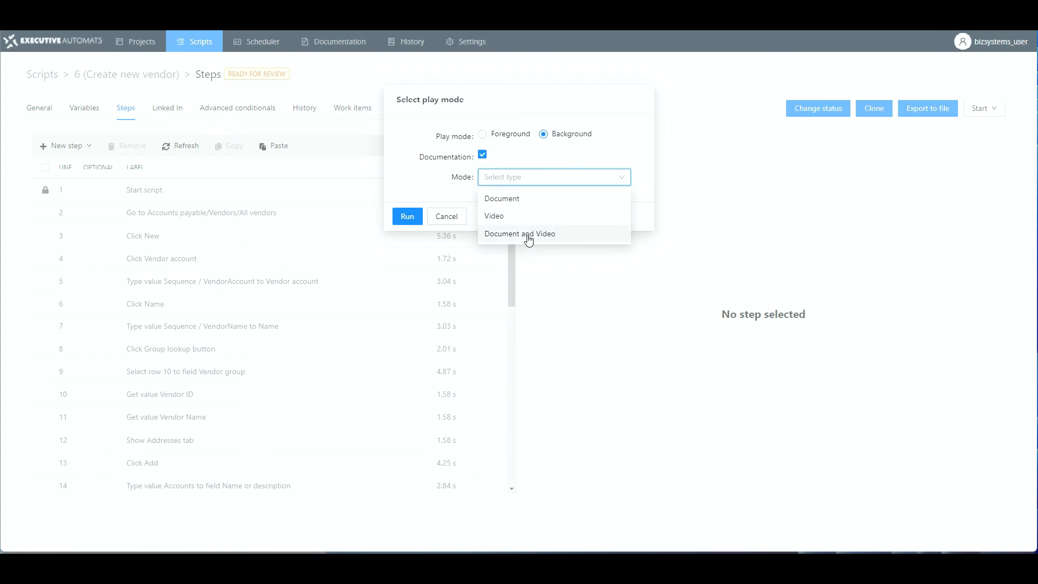
click(529, 237)
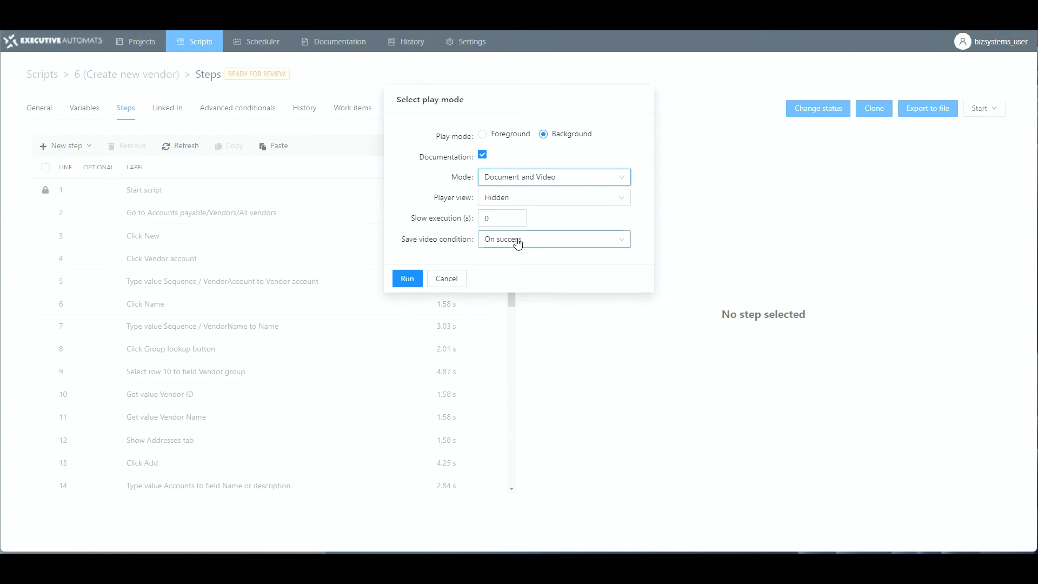
click(408, 280)
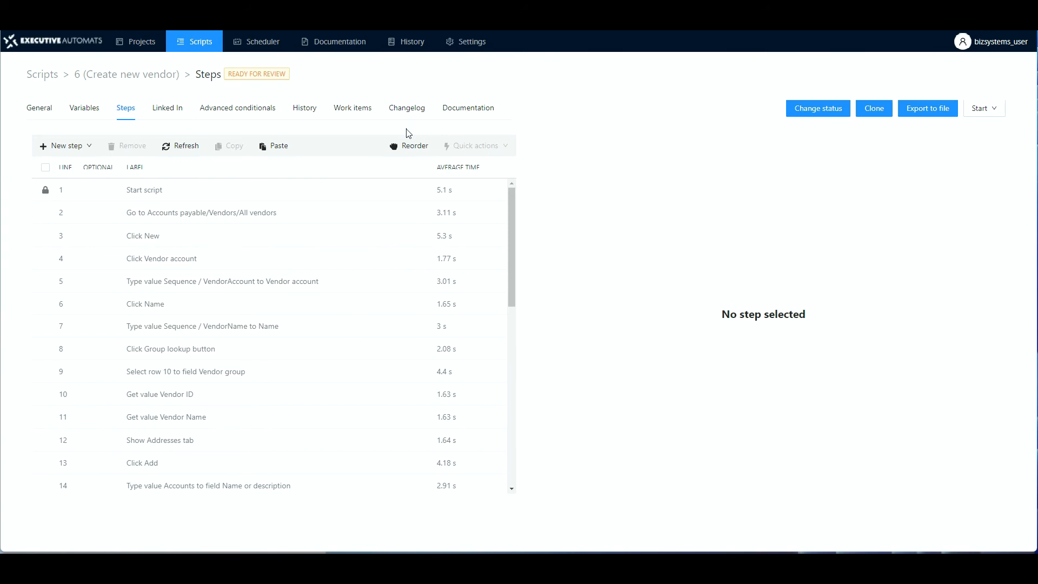
Download the DOCUMENT entry of create_new_vendor_en and open the .docx in Word.
click(464, 110)
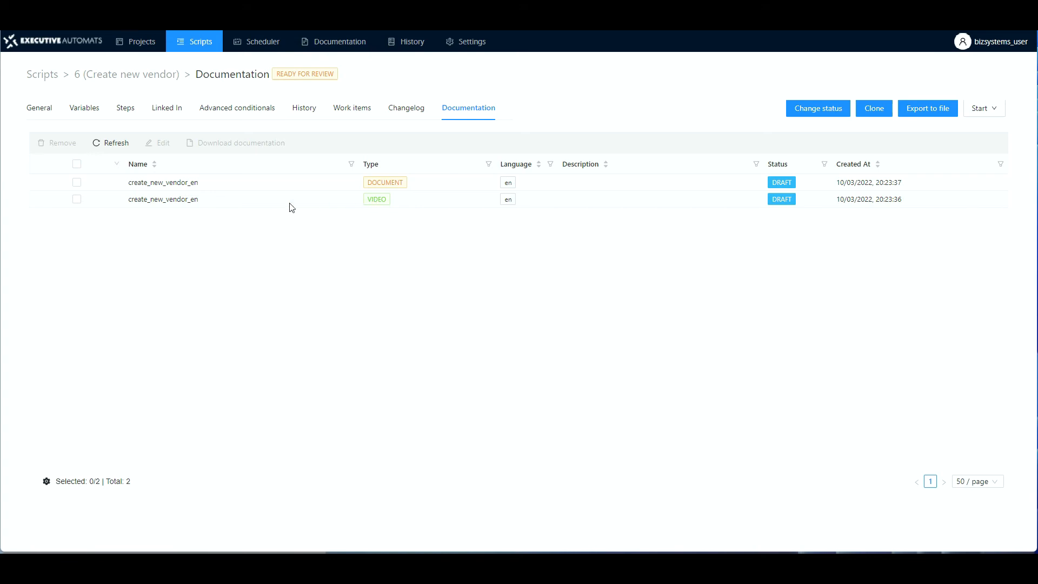
click(77, 184)
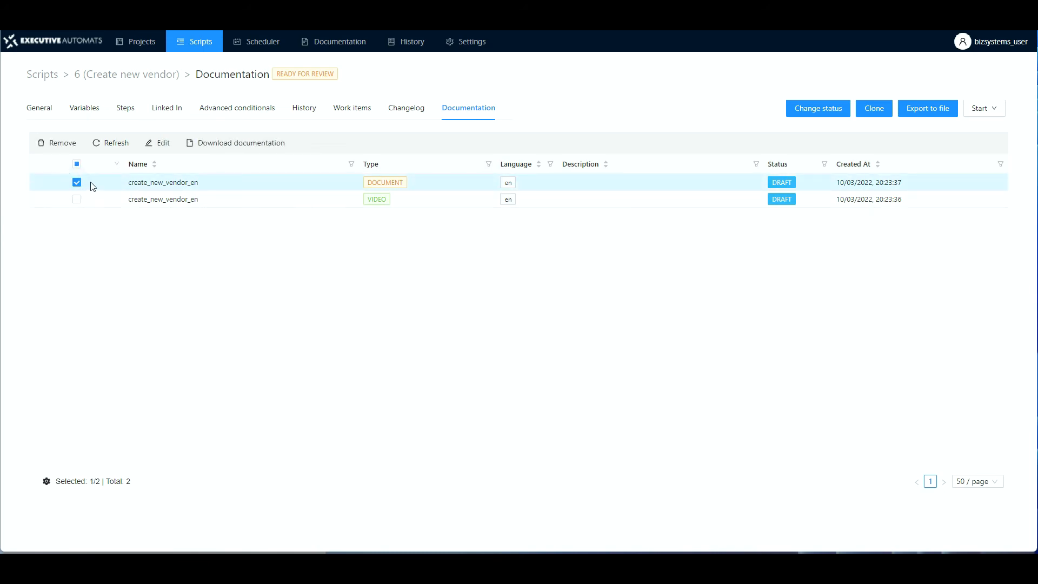
click(235, 144)
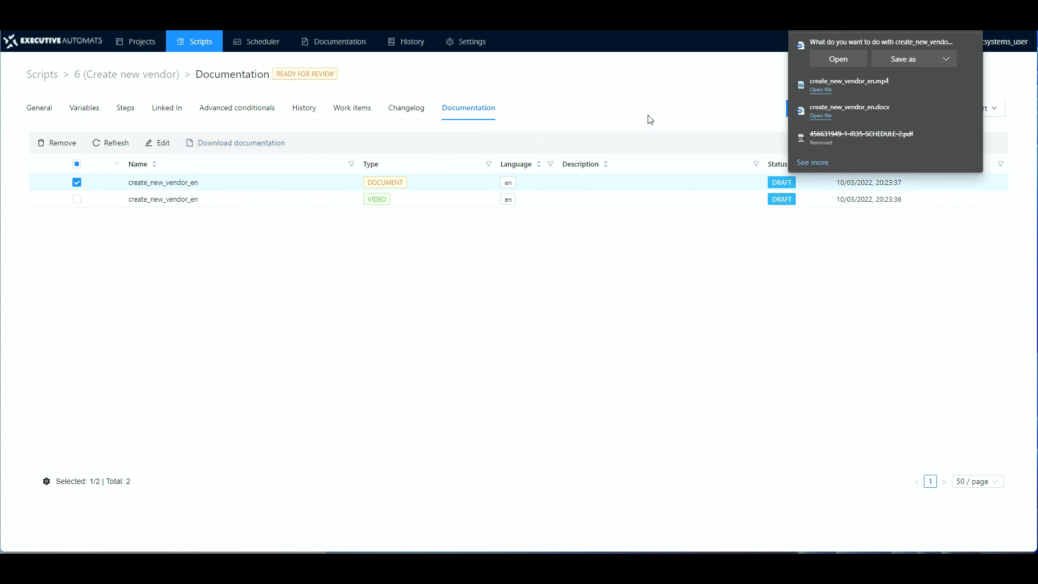
click(839, 60)
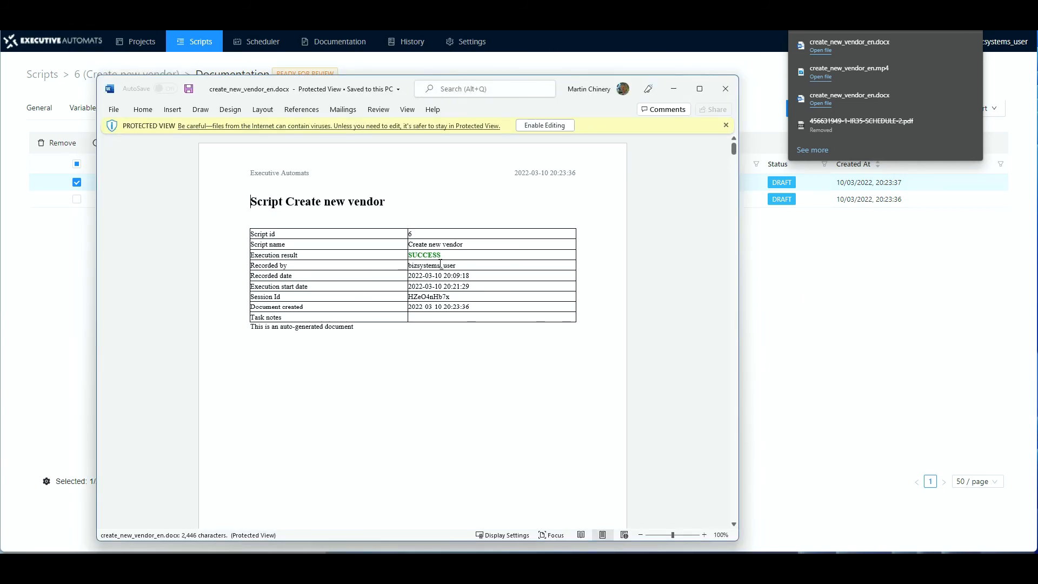
Scroll the Word document from its title table down to the step-by-step screenshots.
scroll(425, 264, down, 10)
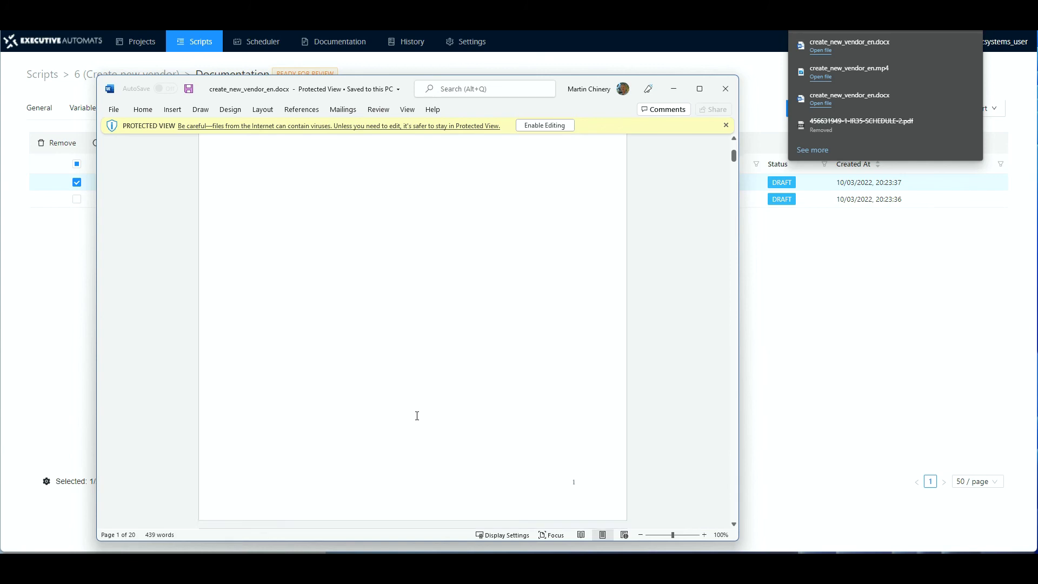
scroll(411, 410, down, 8)
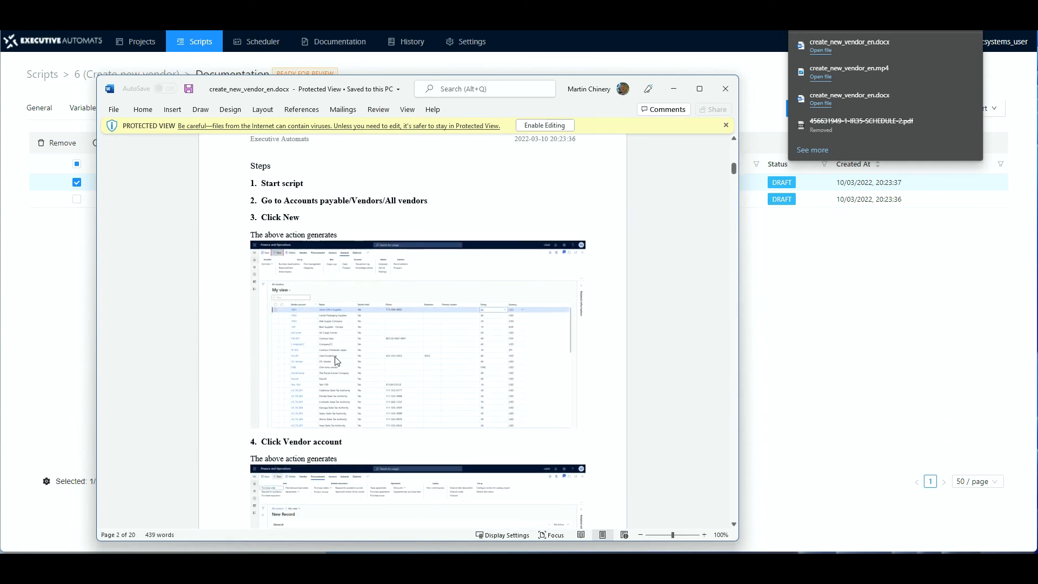
scroll(336, 360, down, 6)
scroll(336, 360, down, 2)
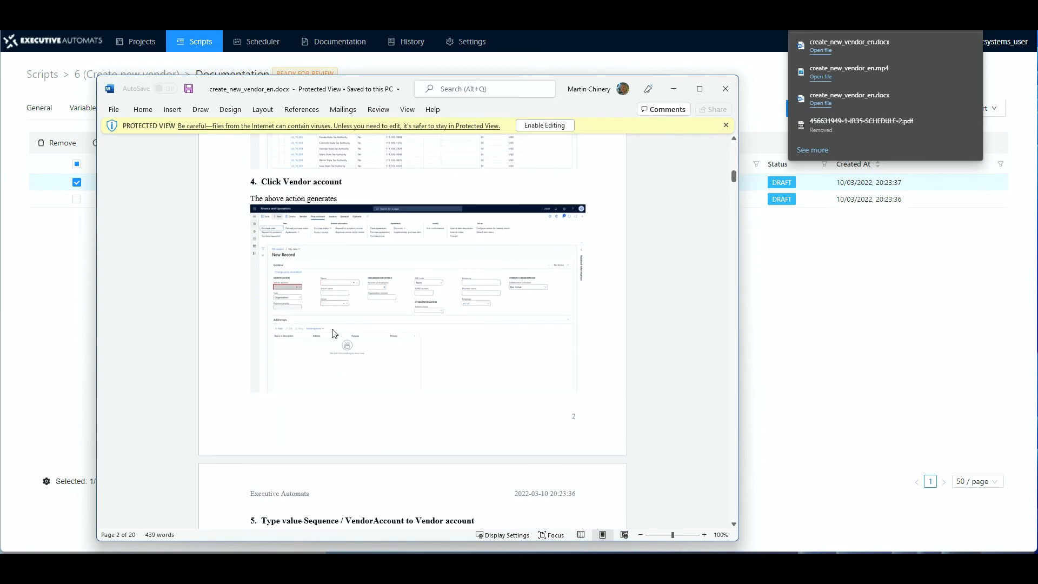
scroll(340, 373, down, 5)
scroll(339, 372, down, 7)
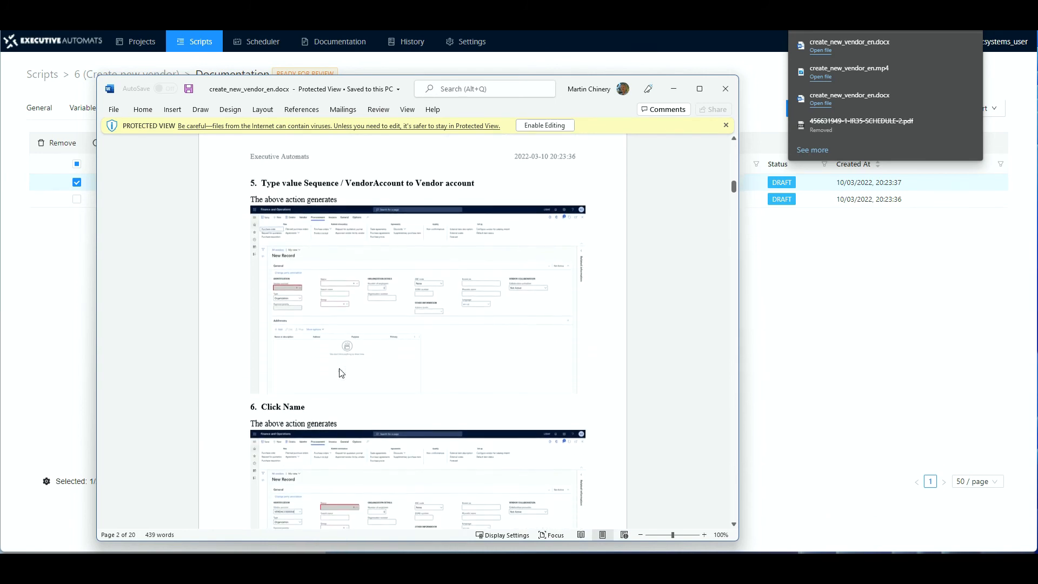
scroll(354, 362, down, 6)
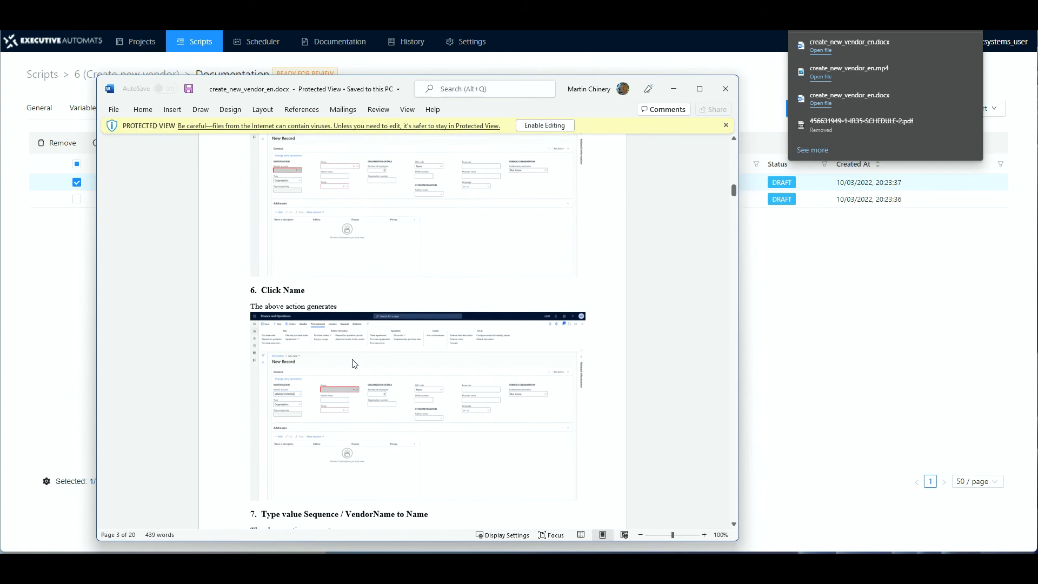
Close Word and download the VIDEO entry of create_new_vendor_en.
click(725, 89)
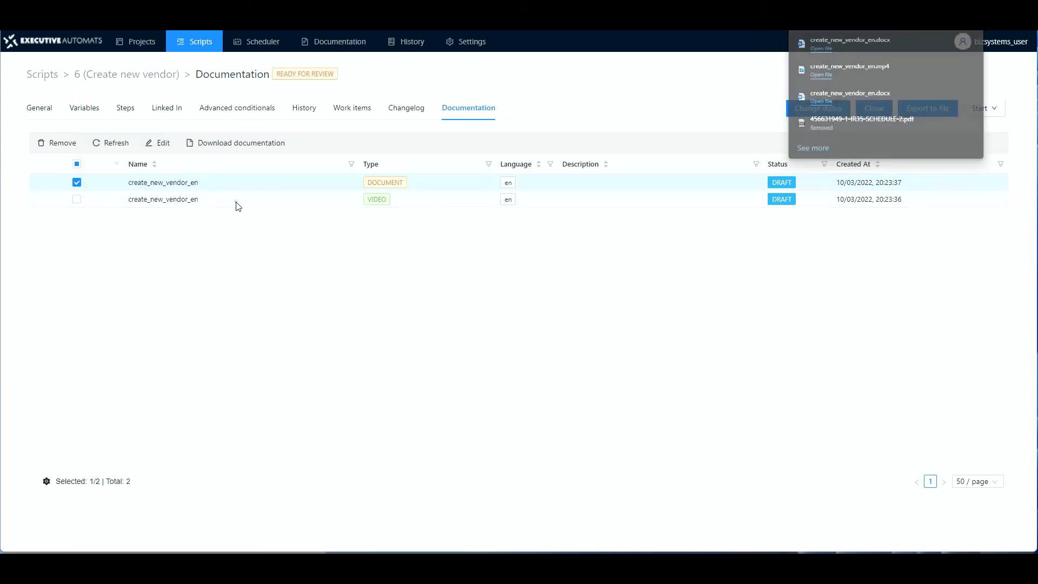
click(234, 200)
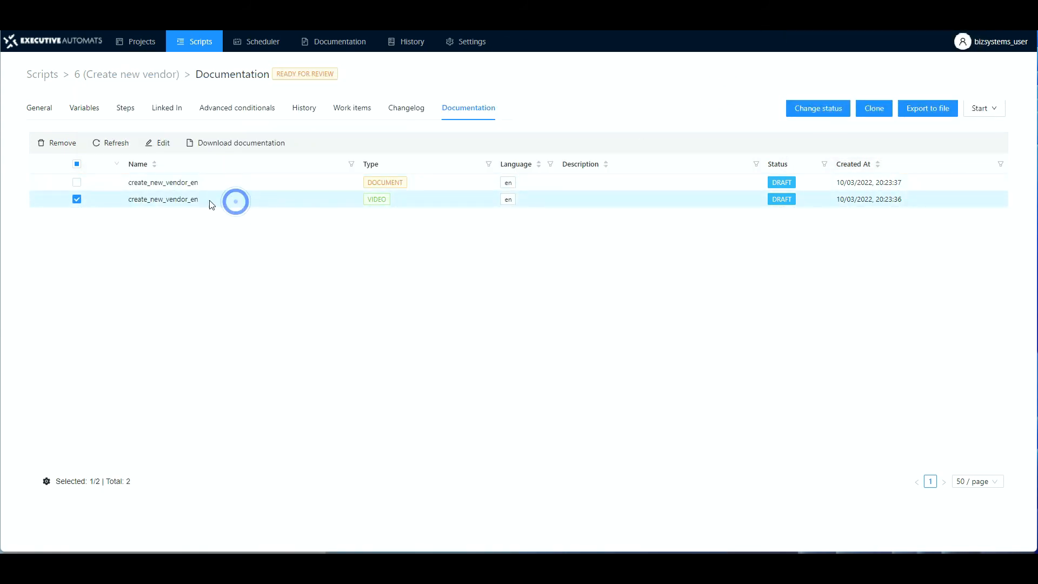
click(225, 145)
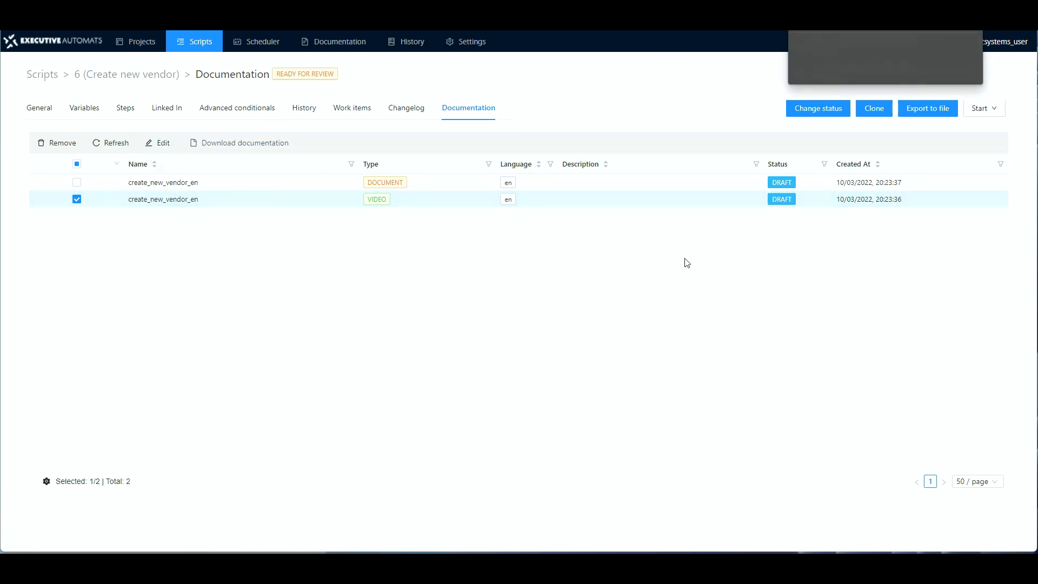
click(838, 61)
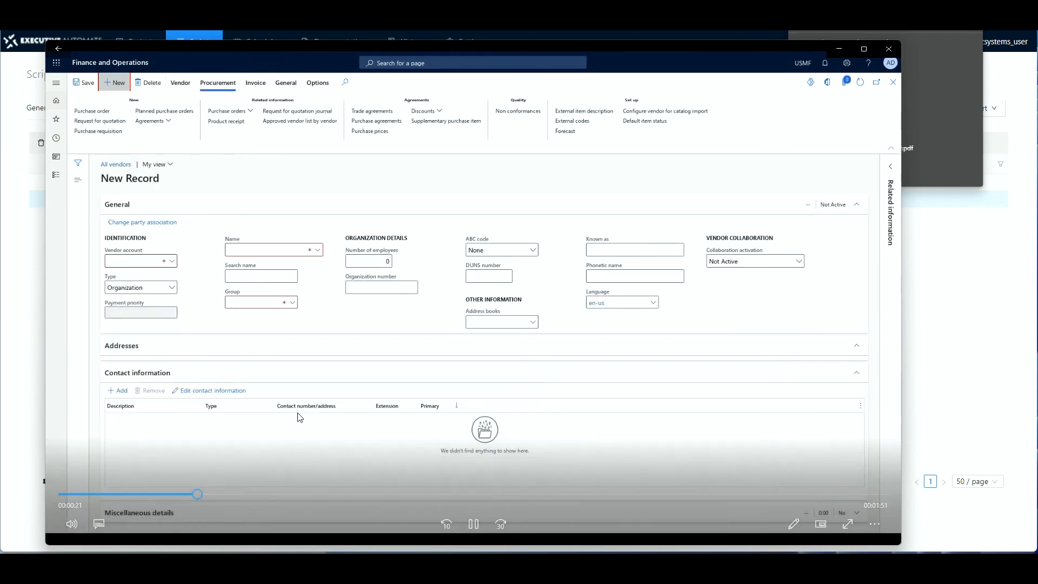
click(888, 49)
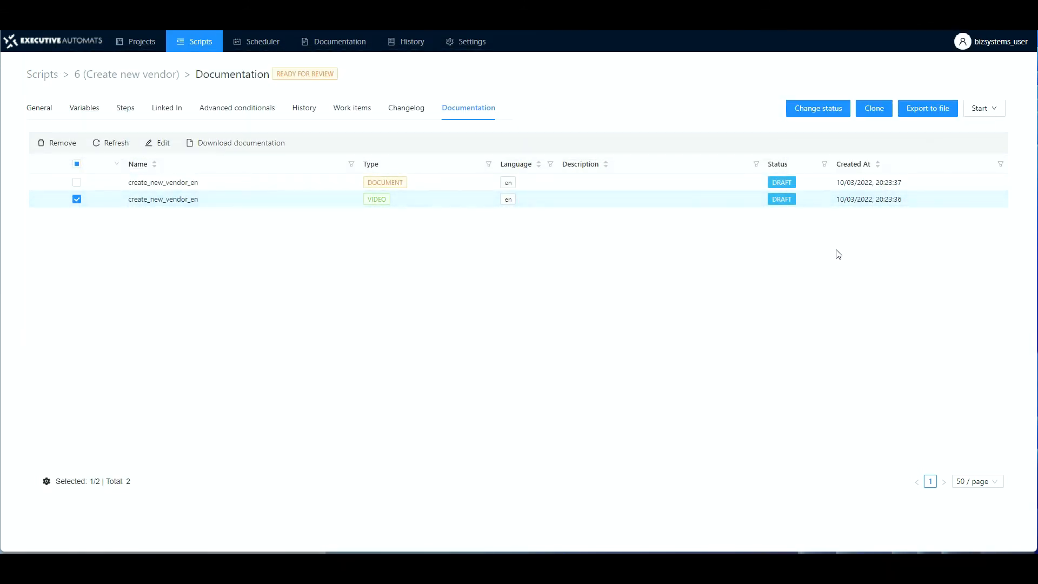
Go back to the Steps tab listing the recorded steps with their average times.
click(127, 109)
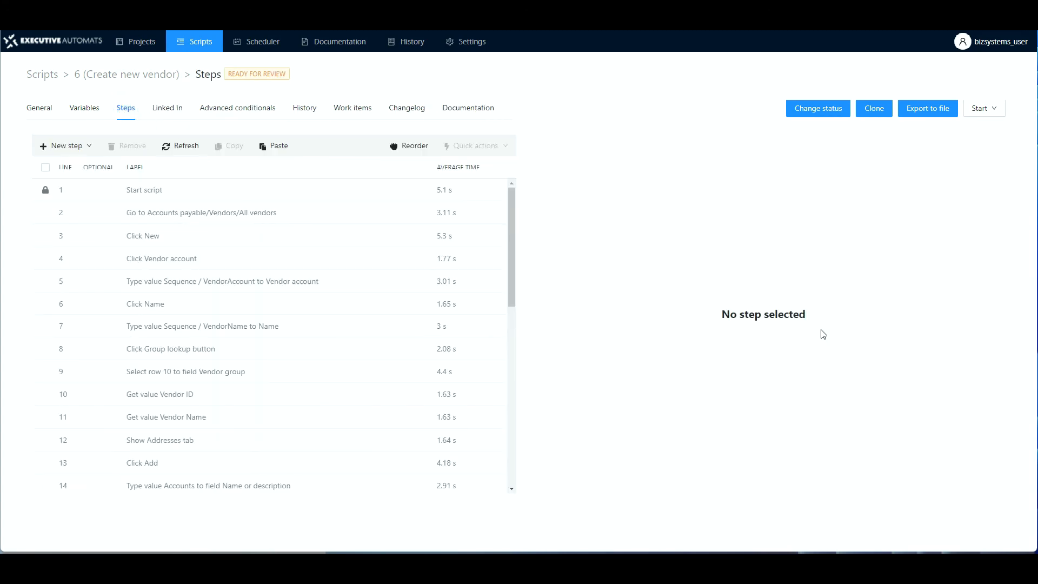